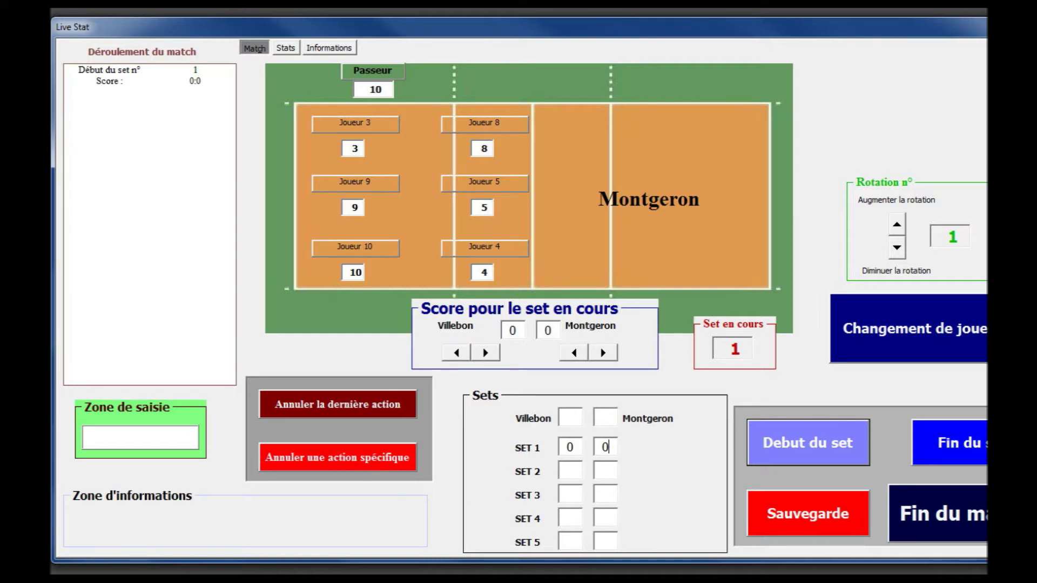
- Review the set-start and score entries in the match log and player 3's number on the court
left_click(150, 70)
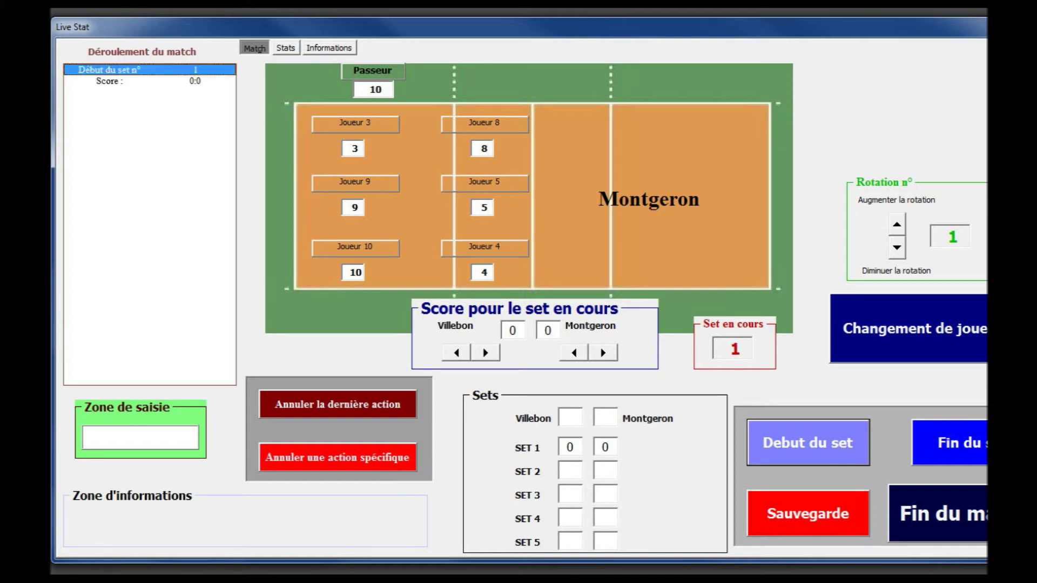
left_click(150, 81)
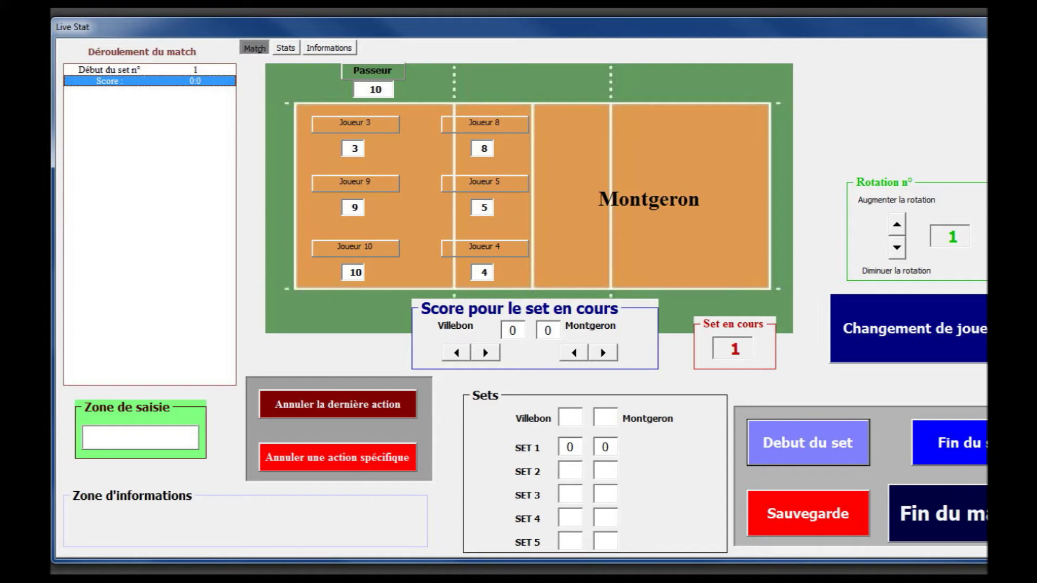
left_click(362, 147)
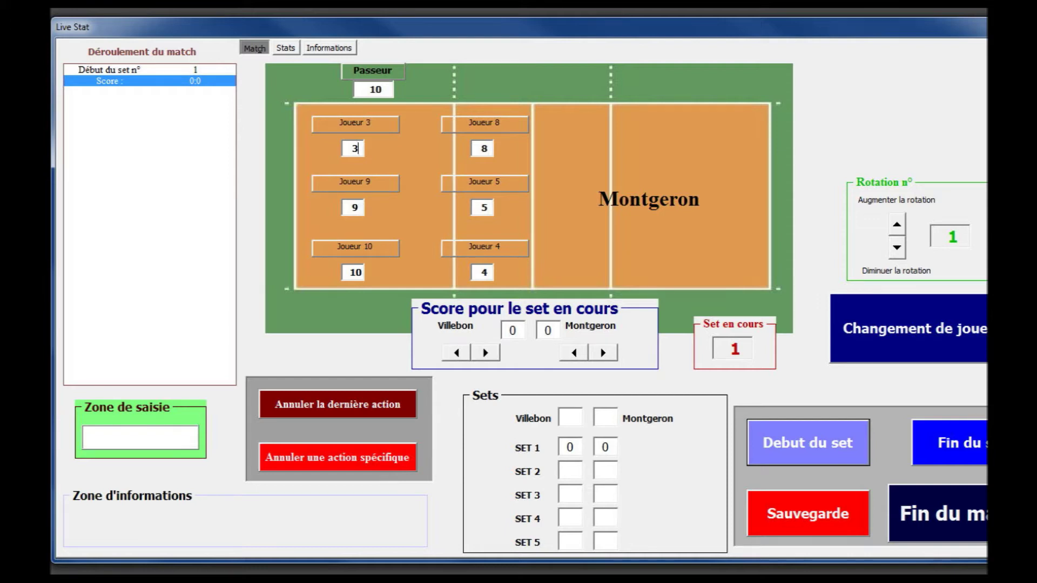
- Cycle Villebon's rotation forward and backward through several positions and bring it back to rotation 1
left_click(897, 224)
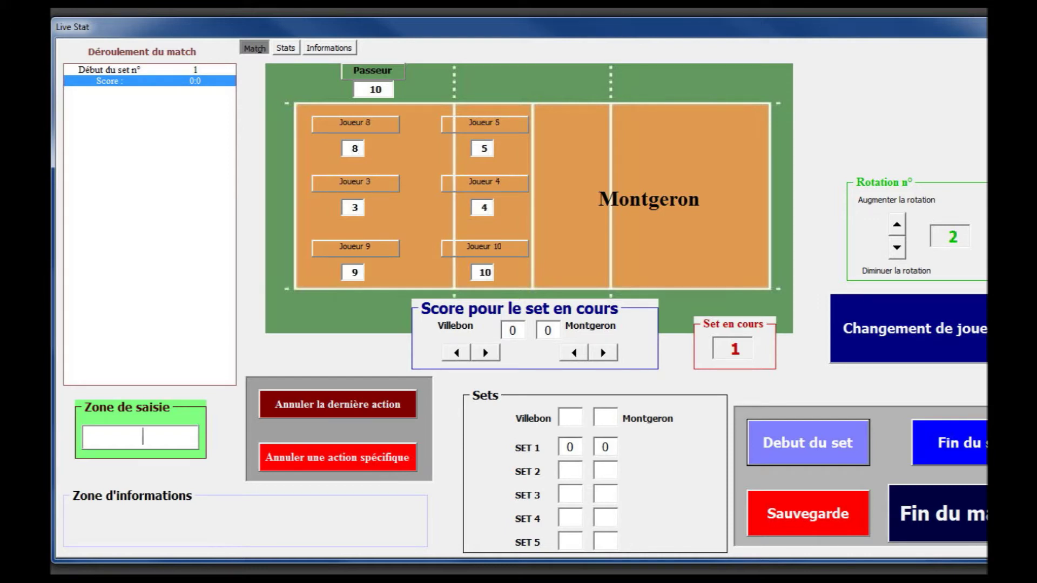
left_click(897, 248)
left_click(897, 248)
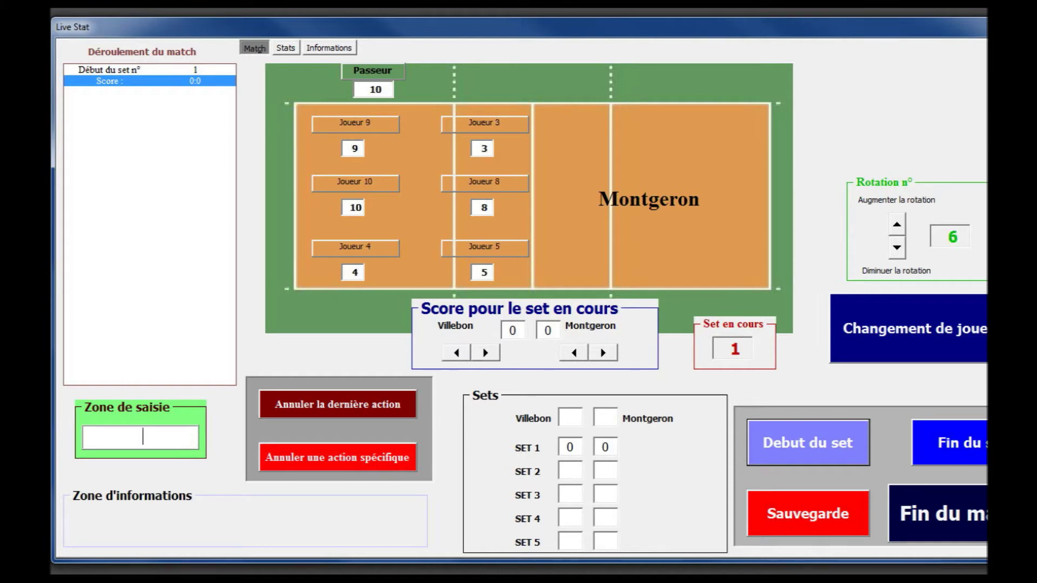
left_click(897, 224)
left_click(897, 224)
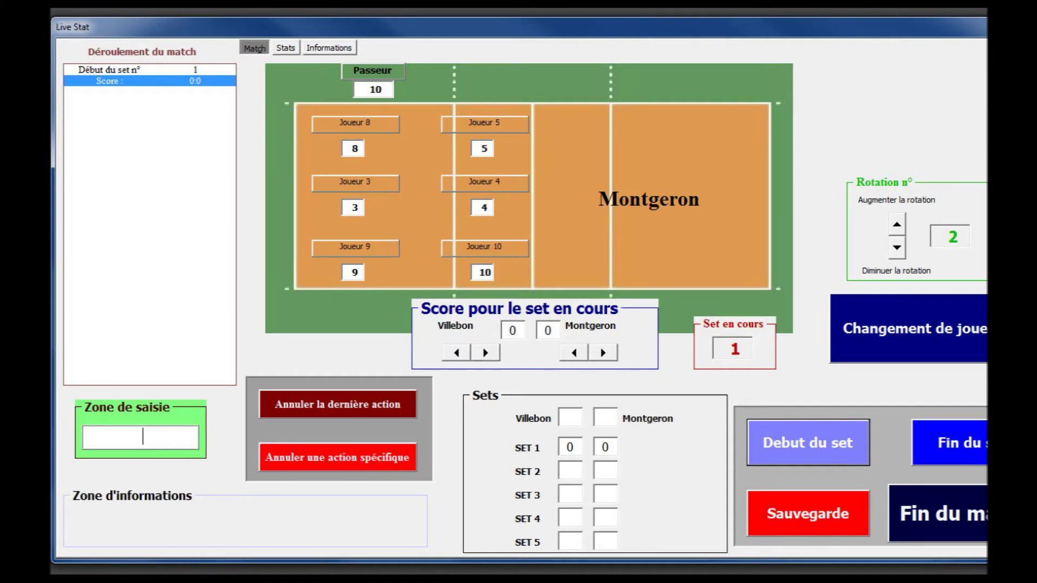
left_click(897, 224)
left_click(897, 248)
left_click(897, 248)
left_click(346, 274)
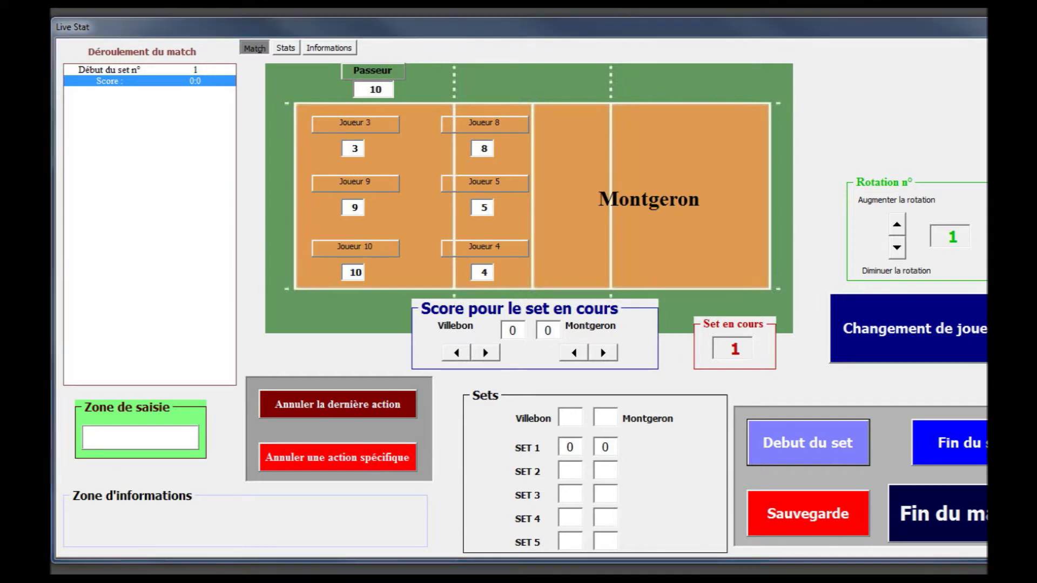
- Switch to the match video, play player 10's opening serve, pause at about 0:48 and return to Live Stat
key("alt+Tab")
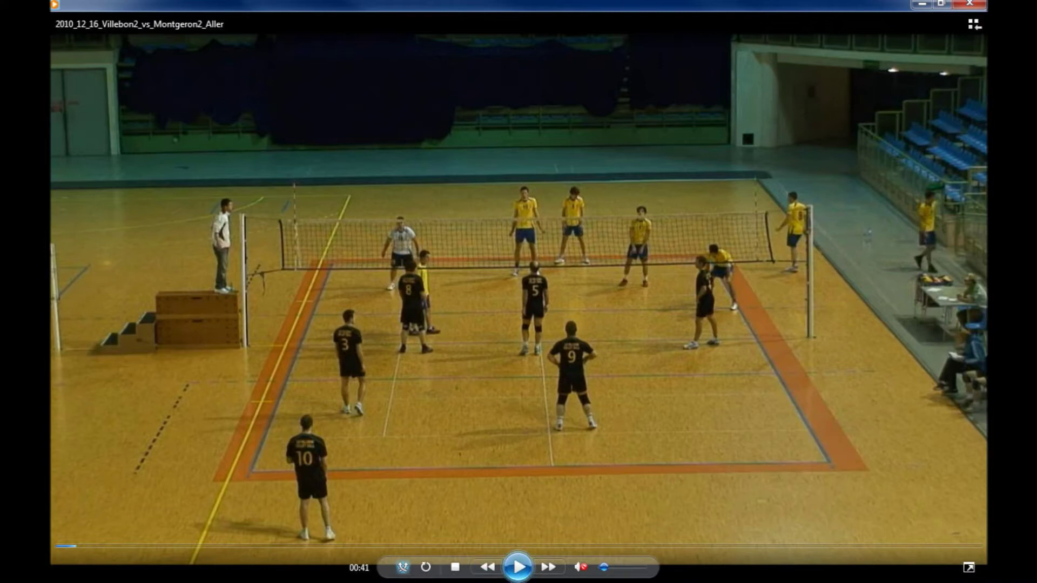
left_click(518, 567)
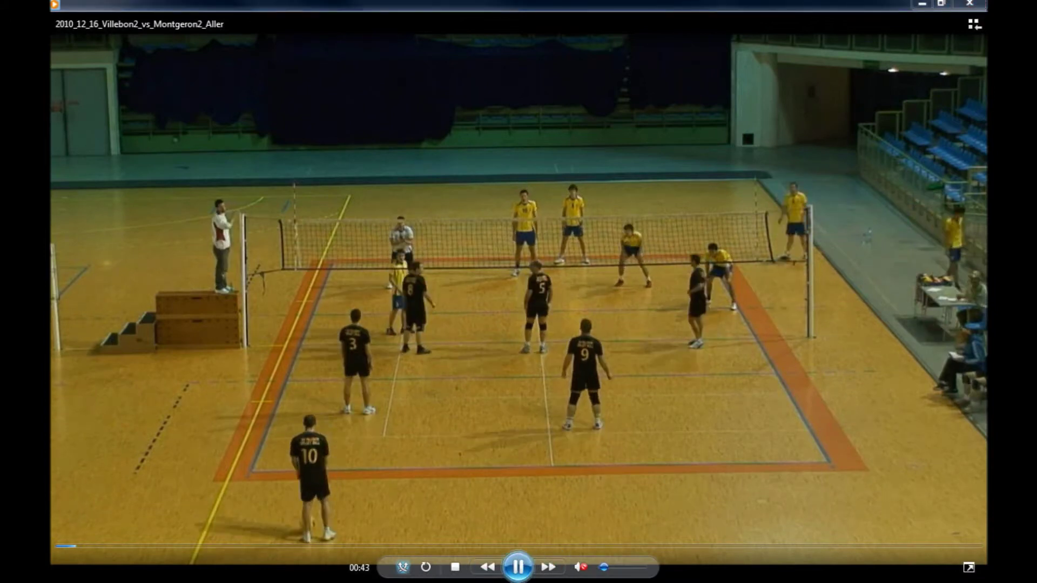
left_click(518, 567)
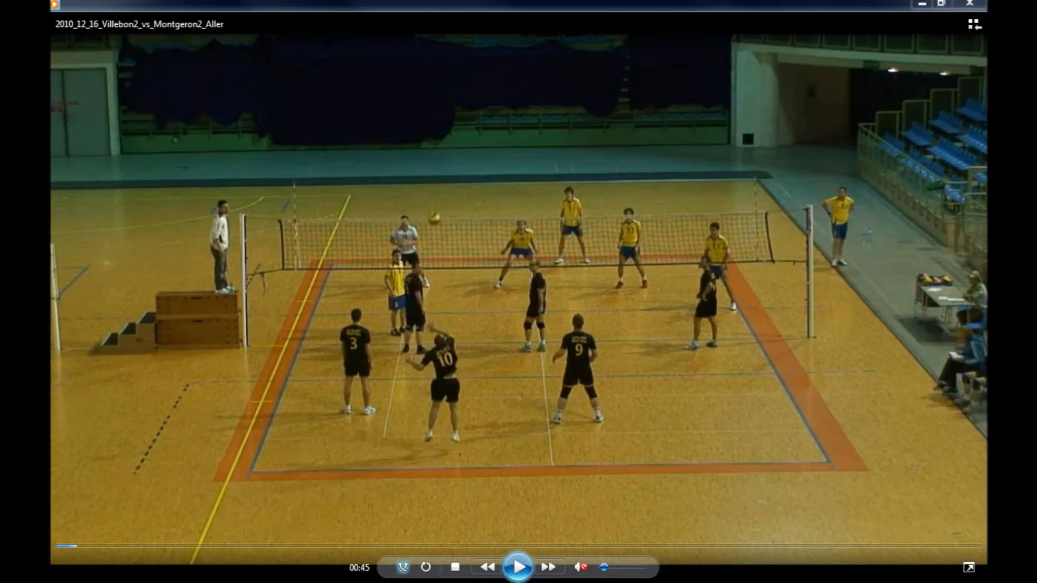
left_click(517, 567)
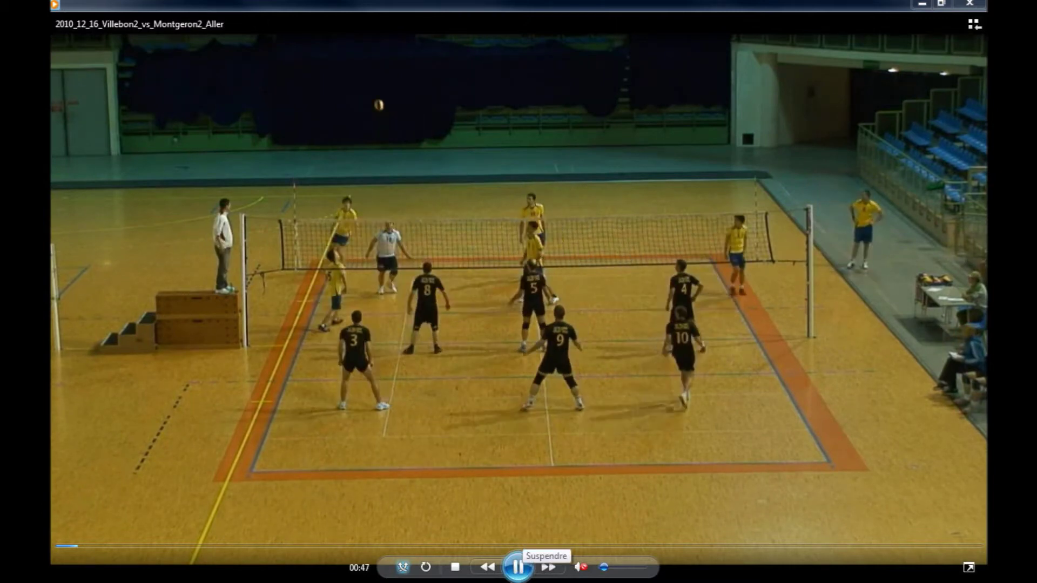
left_click(518, 567)
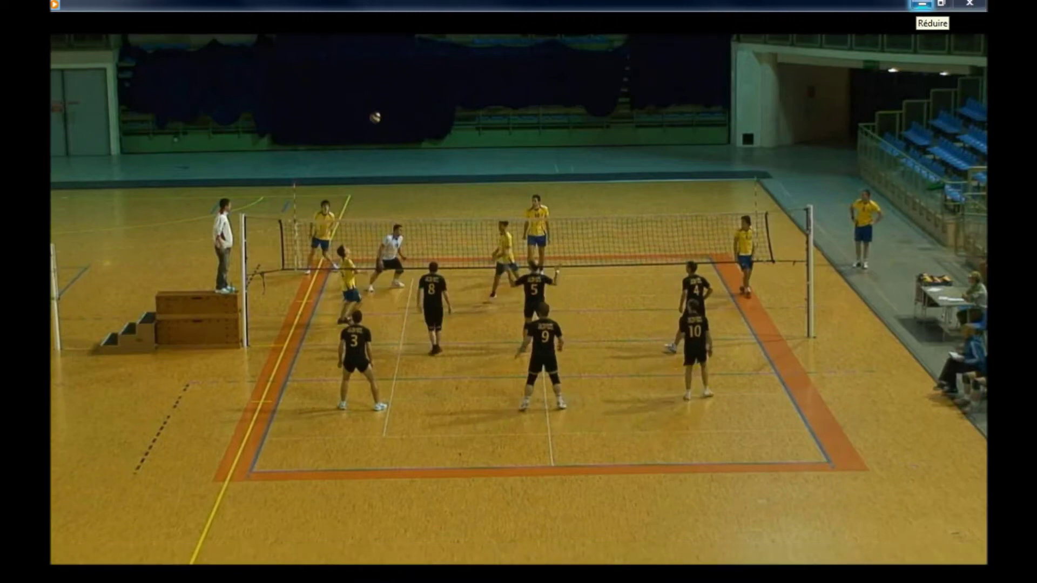
left_click(922, 5)
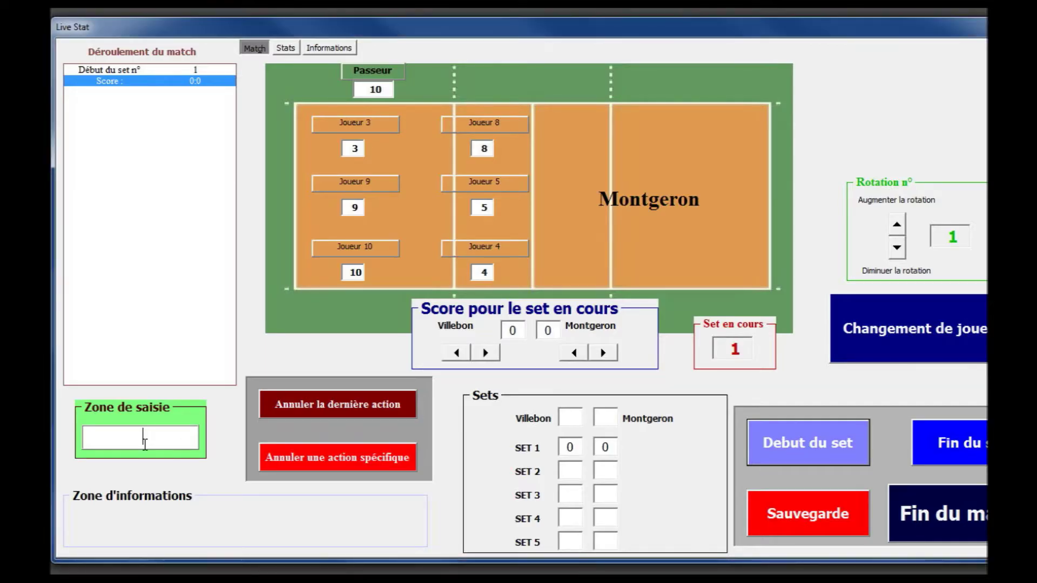
- Look up the shortcut codes and record player 10's neutral serve by entering the code AK10
left_click(329, 47)
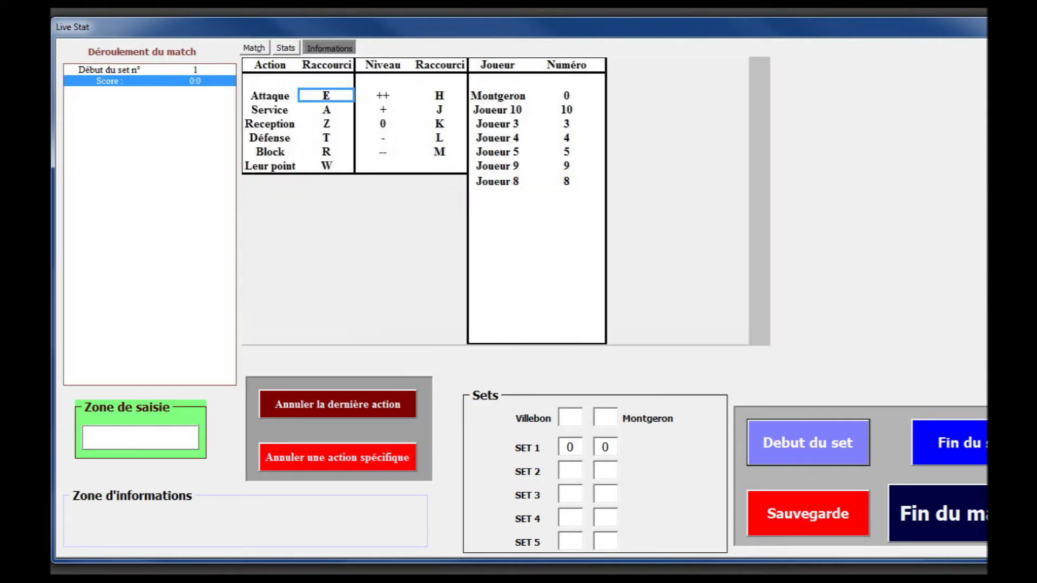
left_click(329, 109)
left_click(147, 441)
type("A")
type("K")
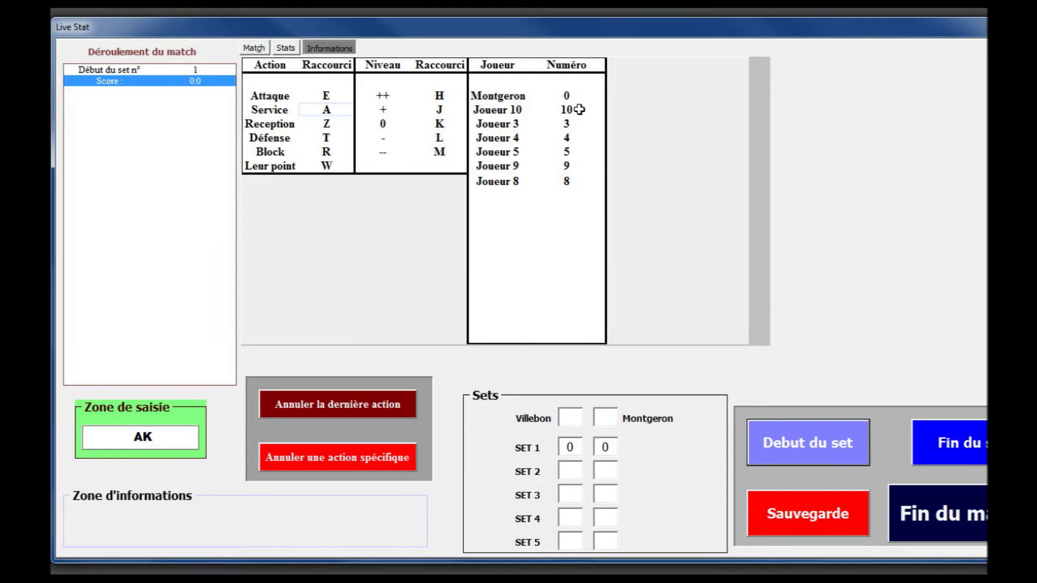
type("1")
left_click_drag(130, 437, 137, 438)
left_click(141, 437)
left_click_drag(144, 434, 149, 437)
left_click(161, 436)
type("0")
key("Return")
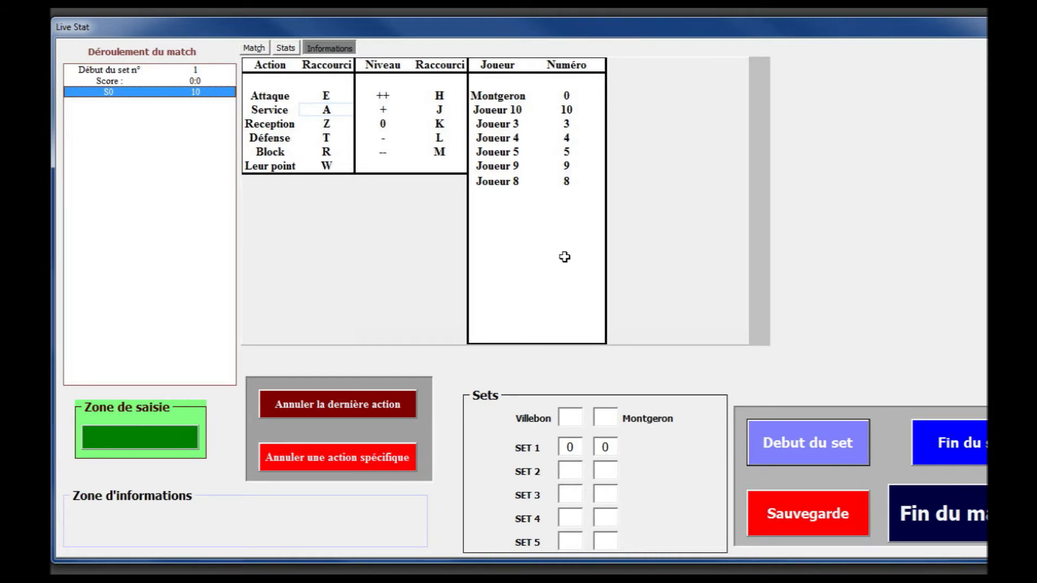
- Examine player 10's serve in the General statistics and the team totals in the Equipe view
left_click(253, 48)
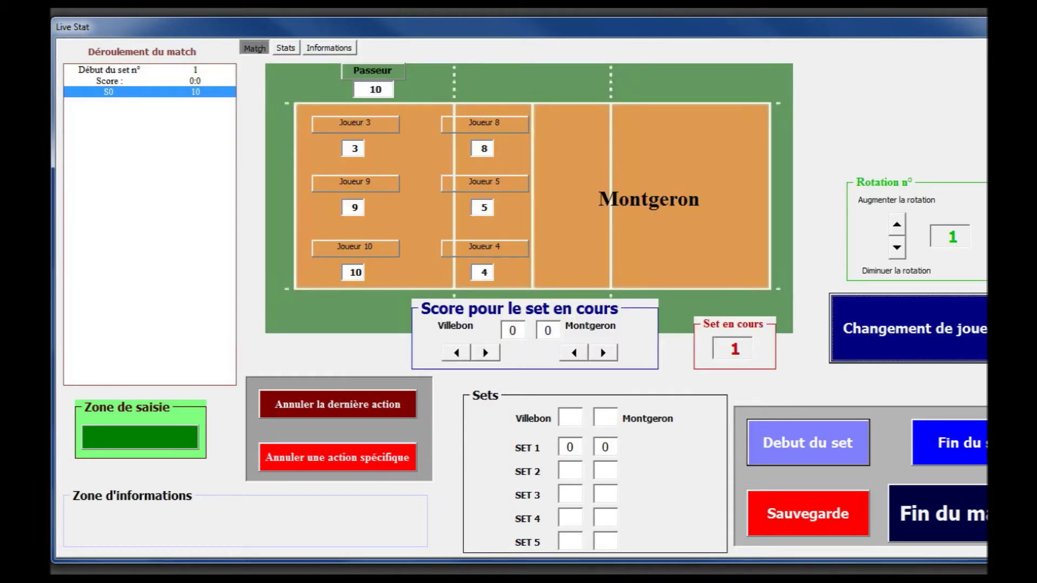
left_click(285, 48)
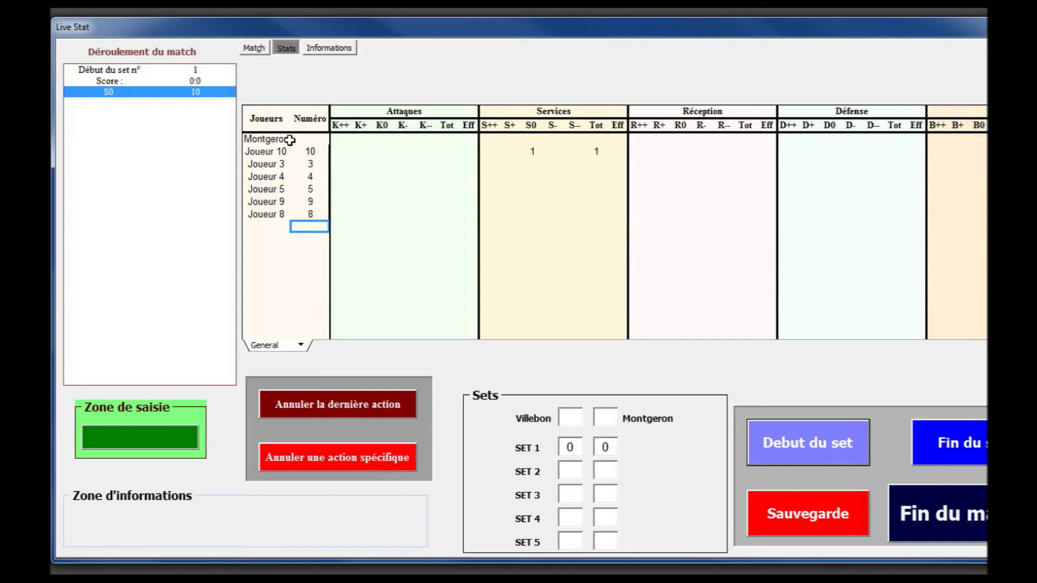
left_click_drag(267, 152, 532, 155)
left_click(532, 157)
left_click(298, 345)
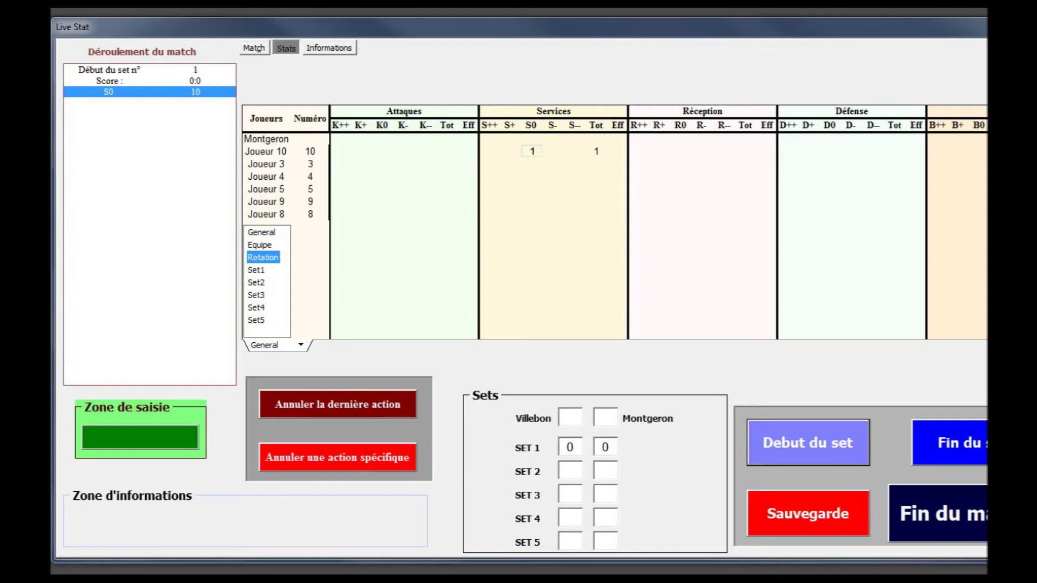
left_click(262, 244)
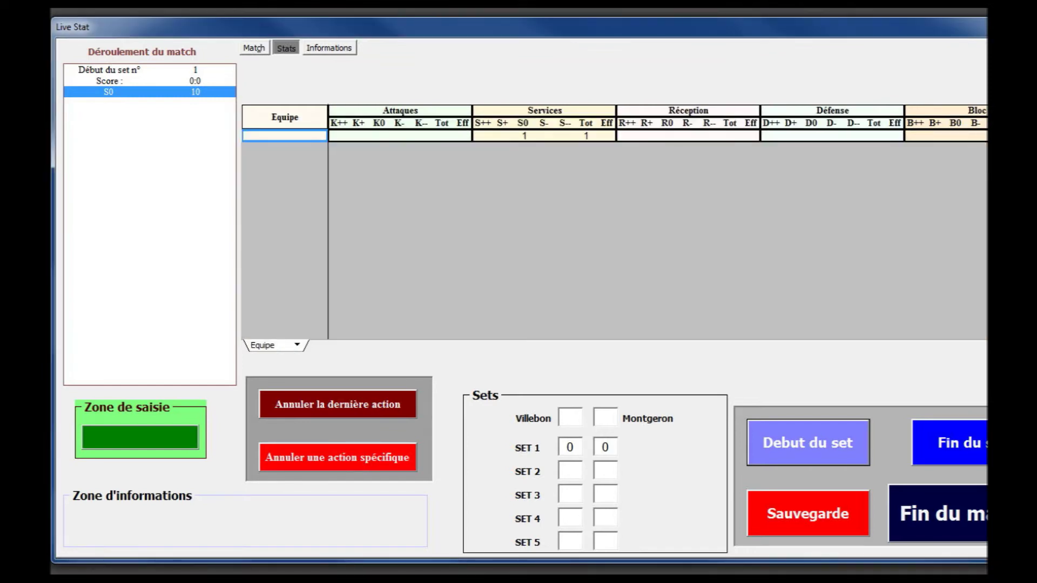
- Examine the Set1 and Rotation statistics, restore the General view and return to the match court
left_click(298, 345)
key("Return")
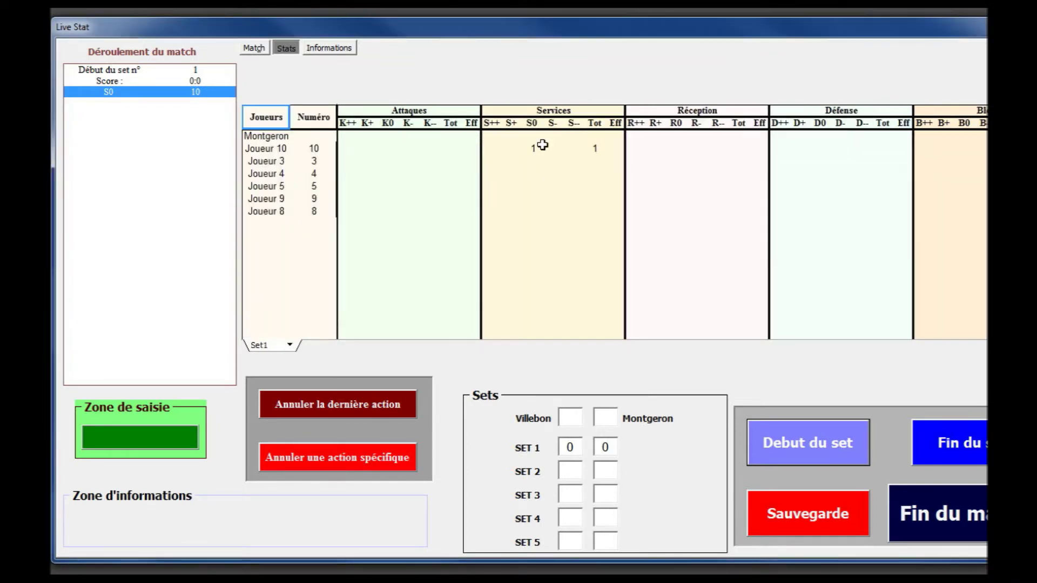
key("Up")
key("Up")
key("Down")
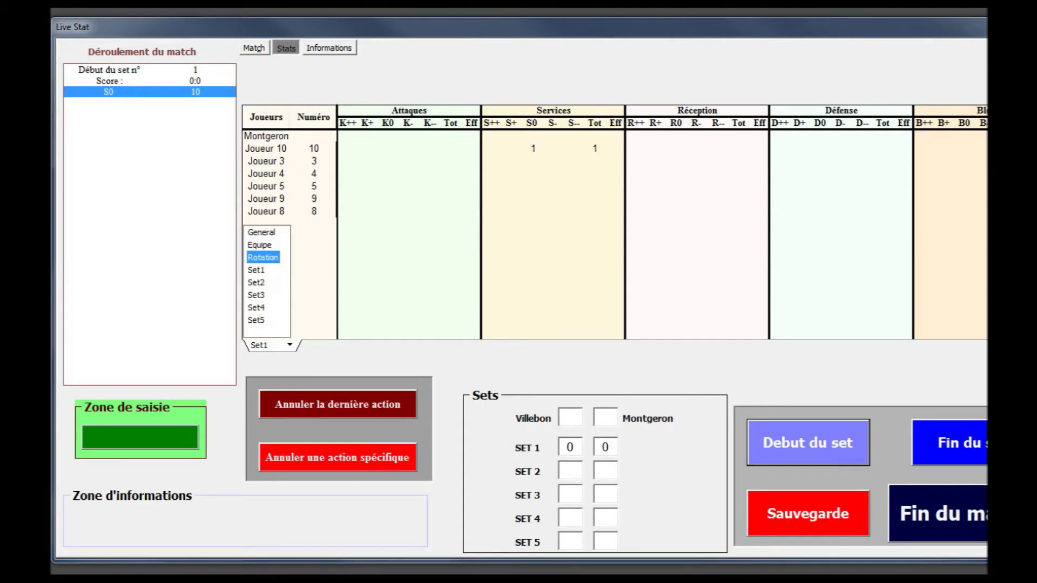
key("Return")
left_click(484, 135)
key("Up")
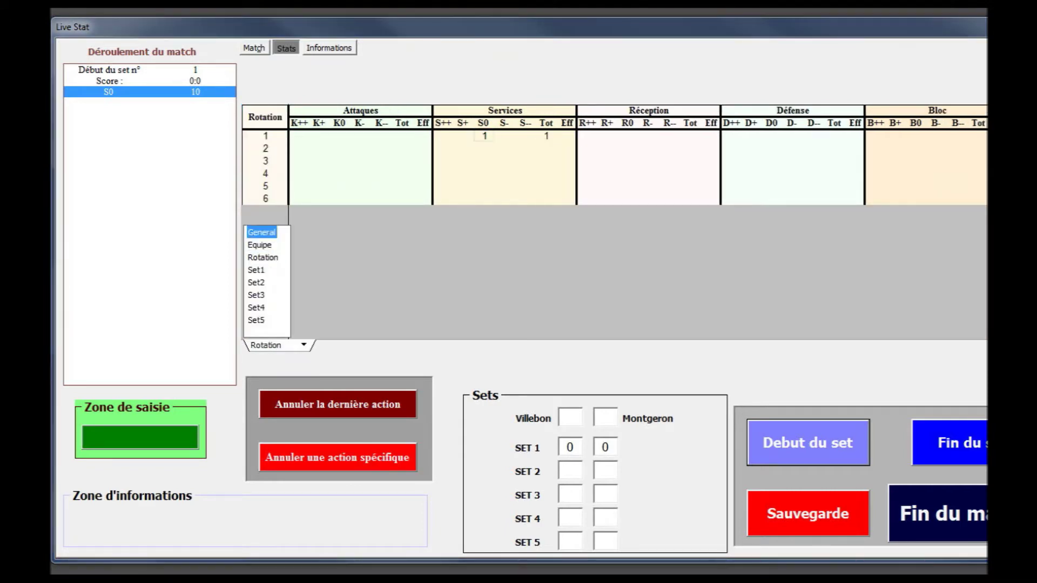
key("Return")
key("ctrl+Page_Up")
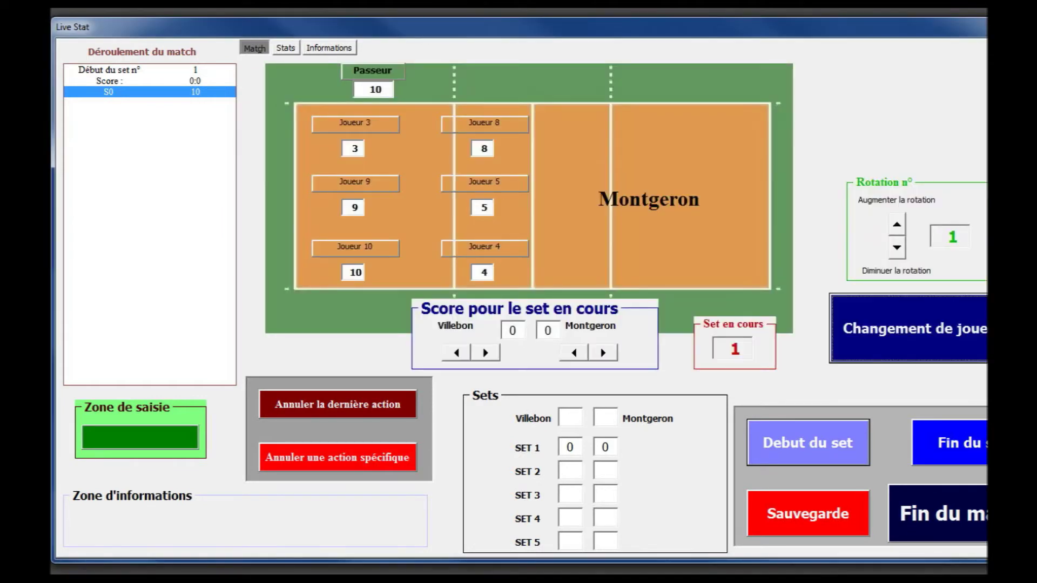
- Switch to the match video, play the rally up to the block at about 0:50 and return to Live Stat
key("alt+Tab")
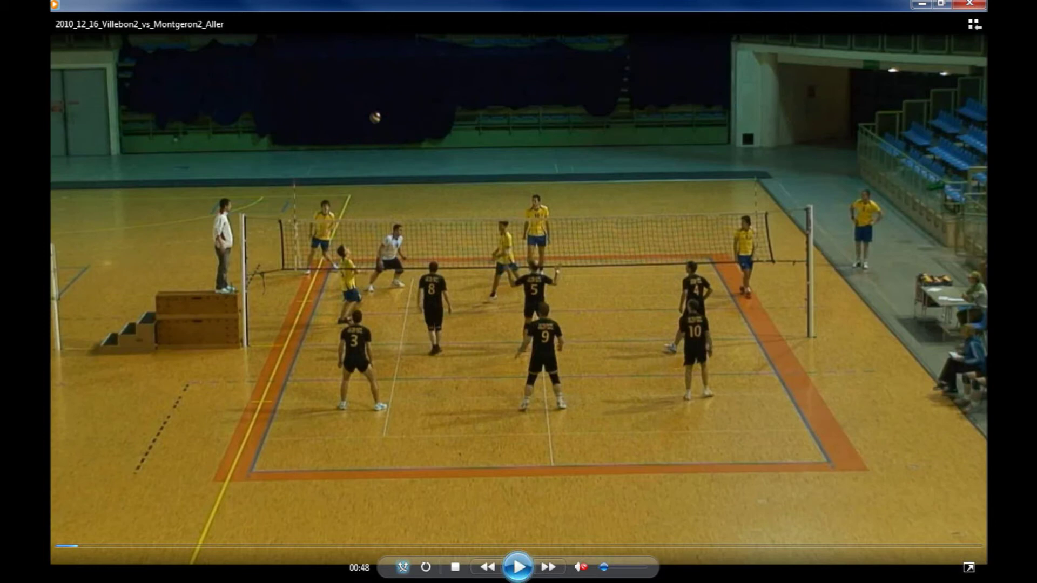
left_click(518, 567)
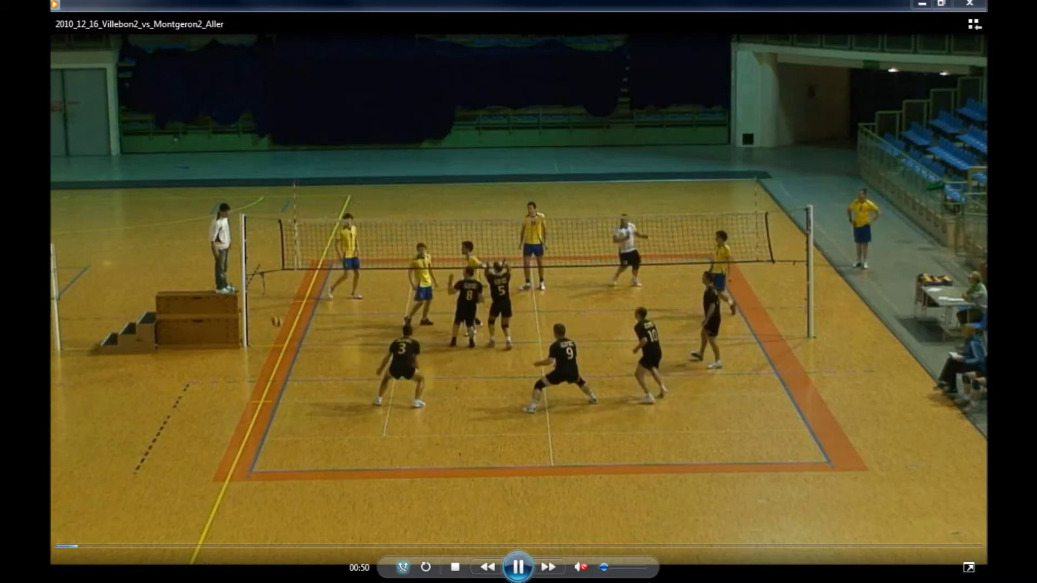
left_click(519, 567)
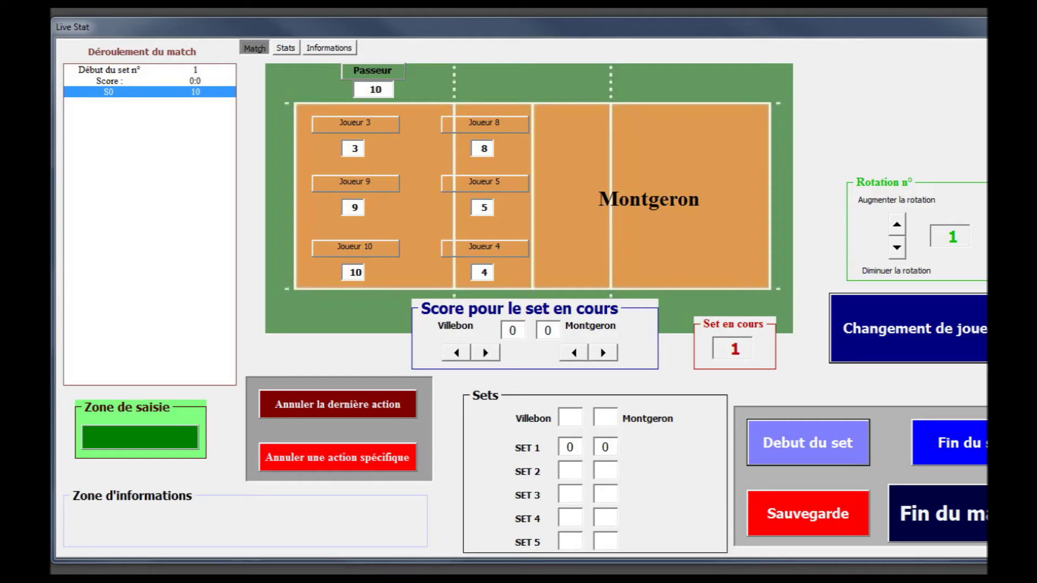
- Record player 8's failed block with the code RM8 and check Montgeron's score in the match view
left_click(159, 439)
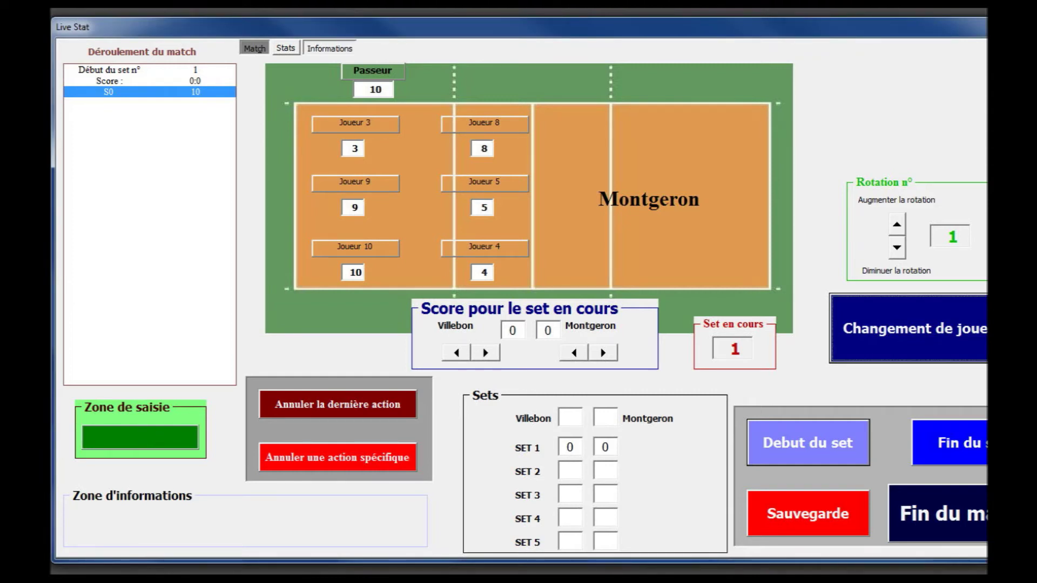
left_click(329, 48)
left_click(156, 437)
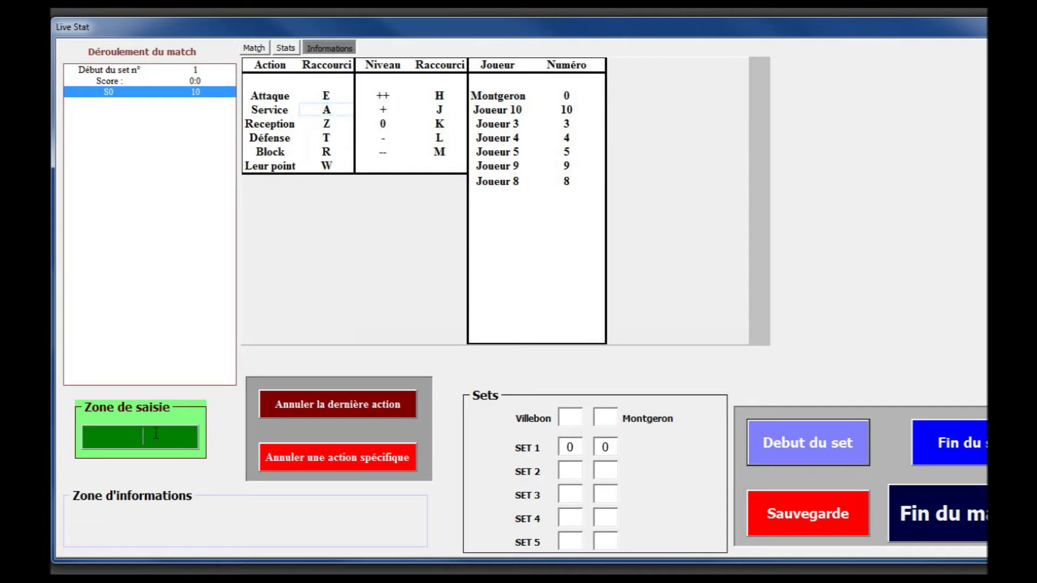
type("R")
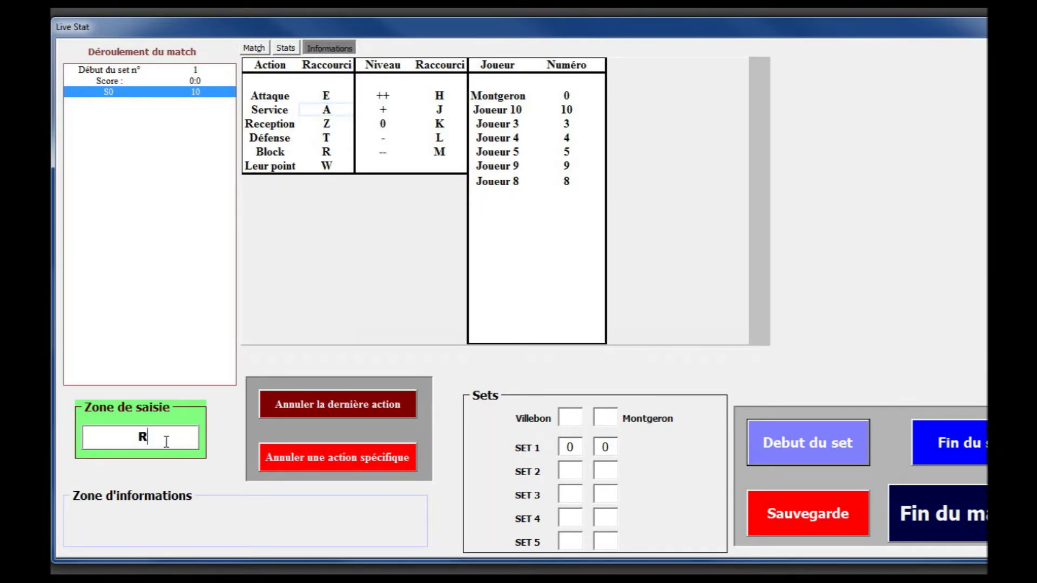
type("M8")
key("Return")
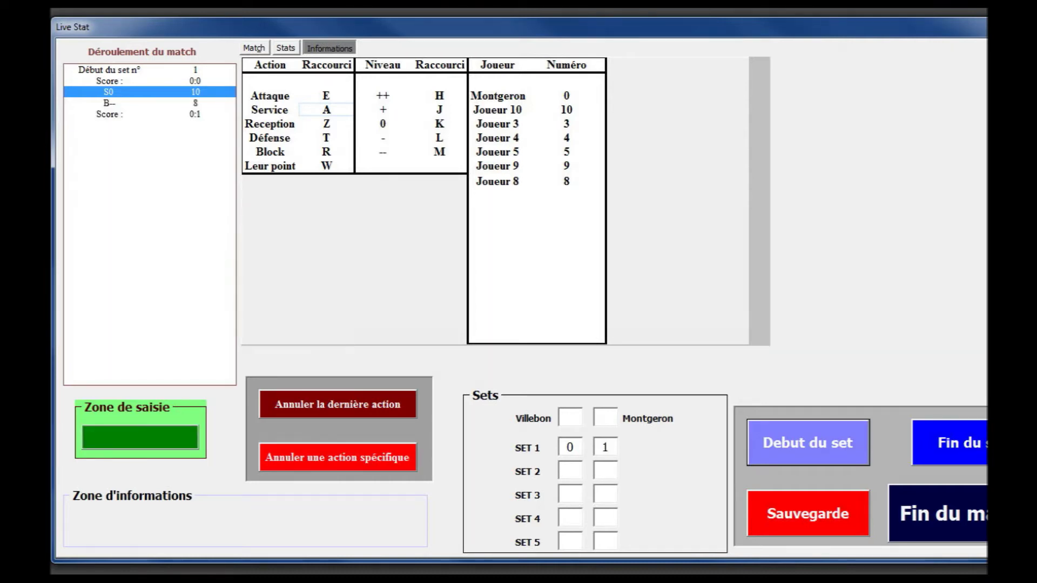
double_click(540, 330)
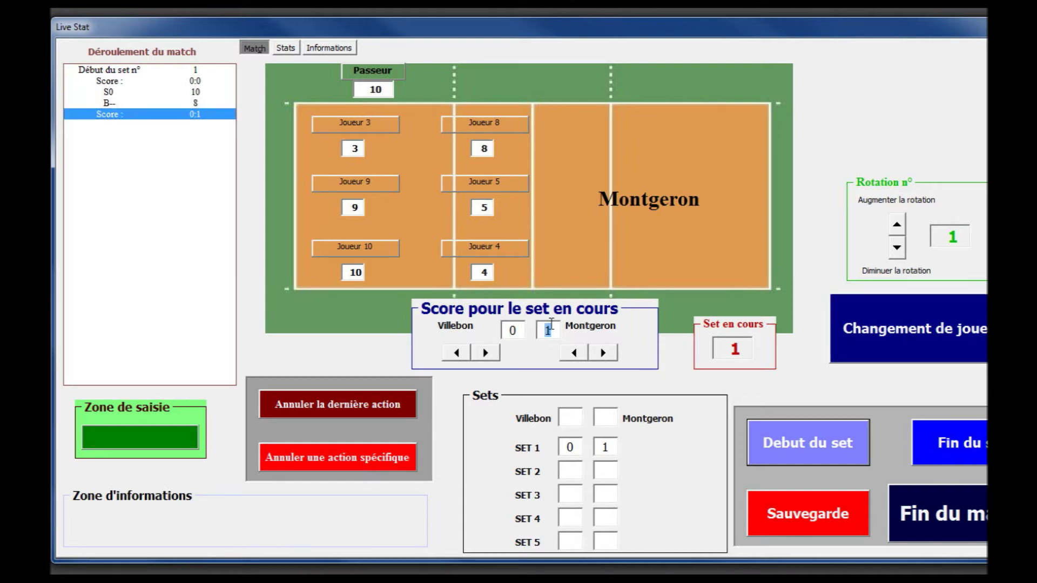
key("Tab")
- Switch to the match video, play the next rally to about 1:10, pause it and return to Live Stat
key("alt+Tab")
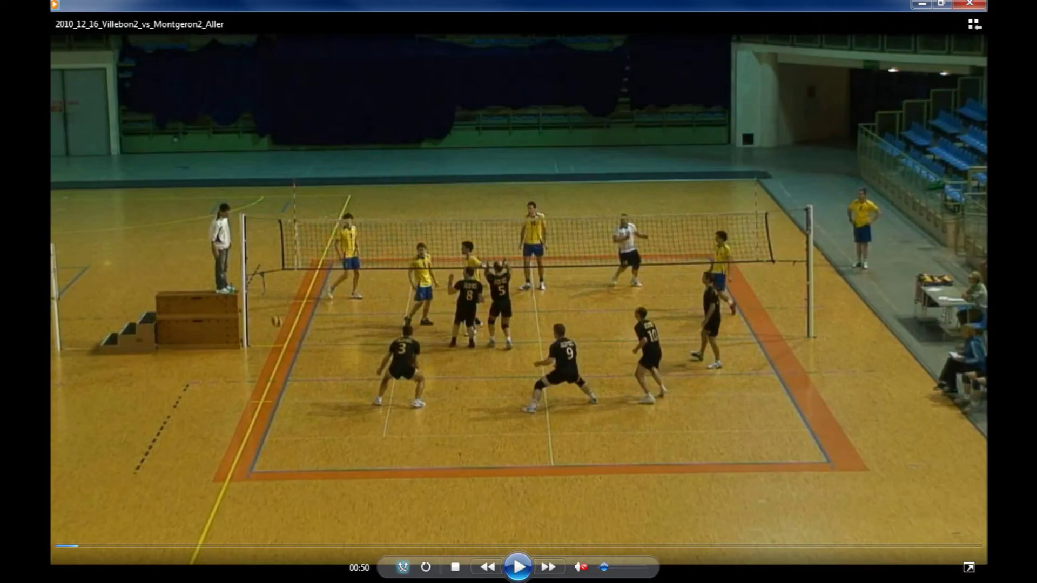
left_click(519, 567)
key("alt+Tab")
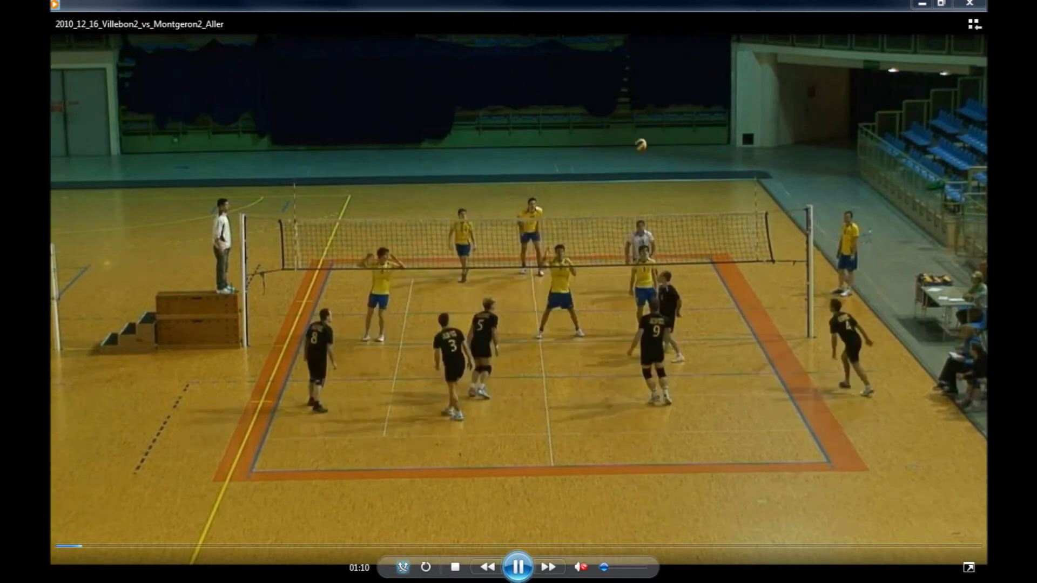
left_click(518, 567)
left_click(922, 4)
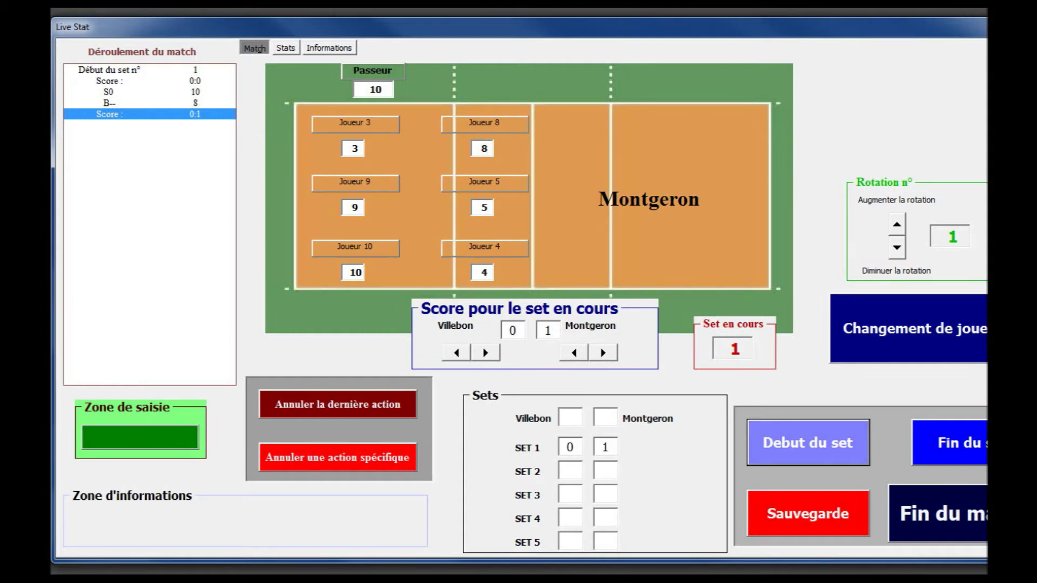
- Record player 9's ++ reception with the code ZH9 and return to the match court
left_click(329, 48)
left_click(160, 435)
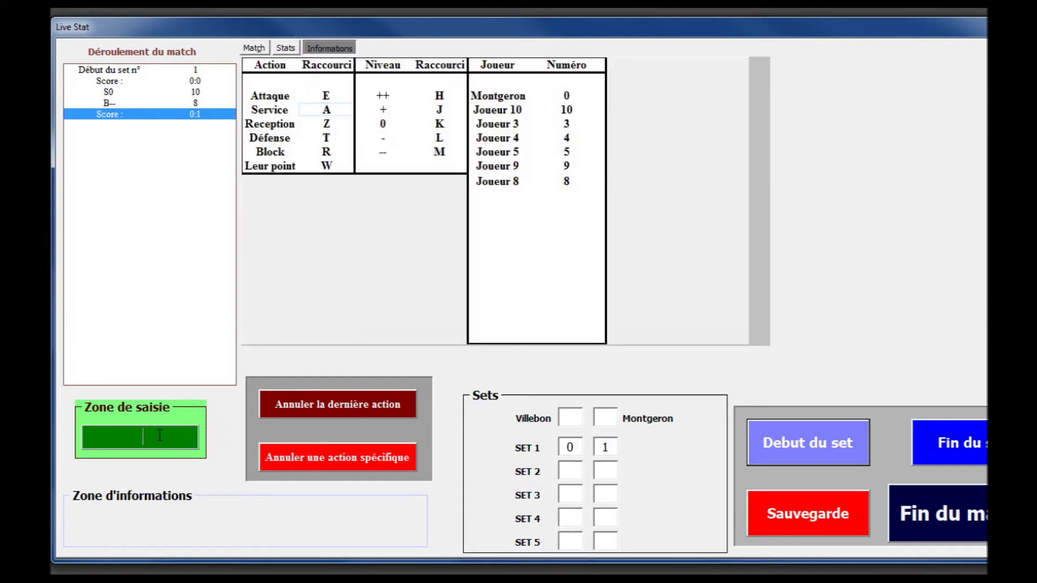
type("Z")
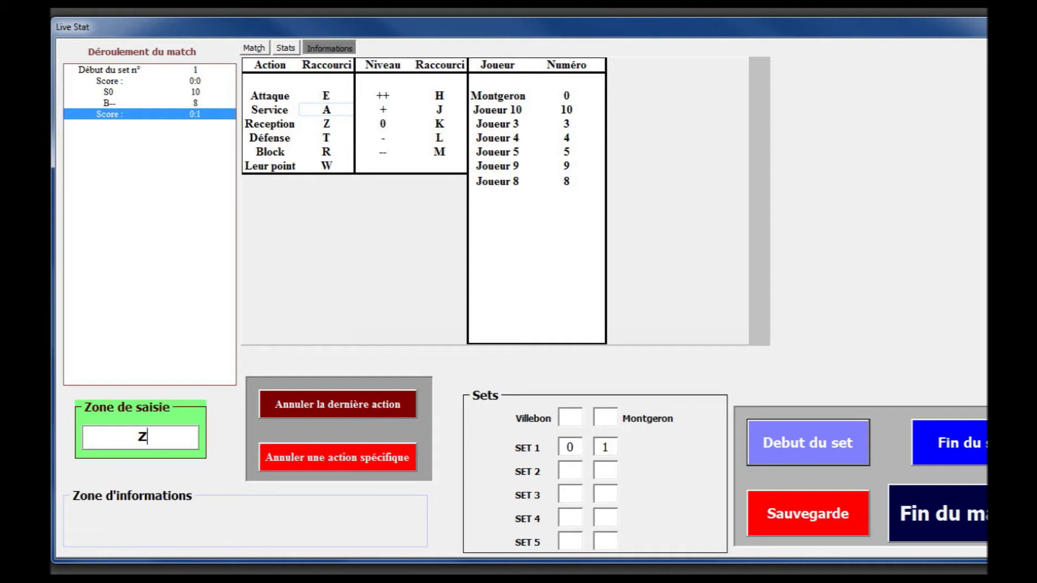
type("H9")
key("Return")
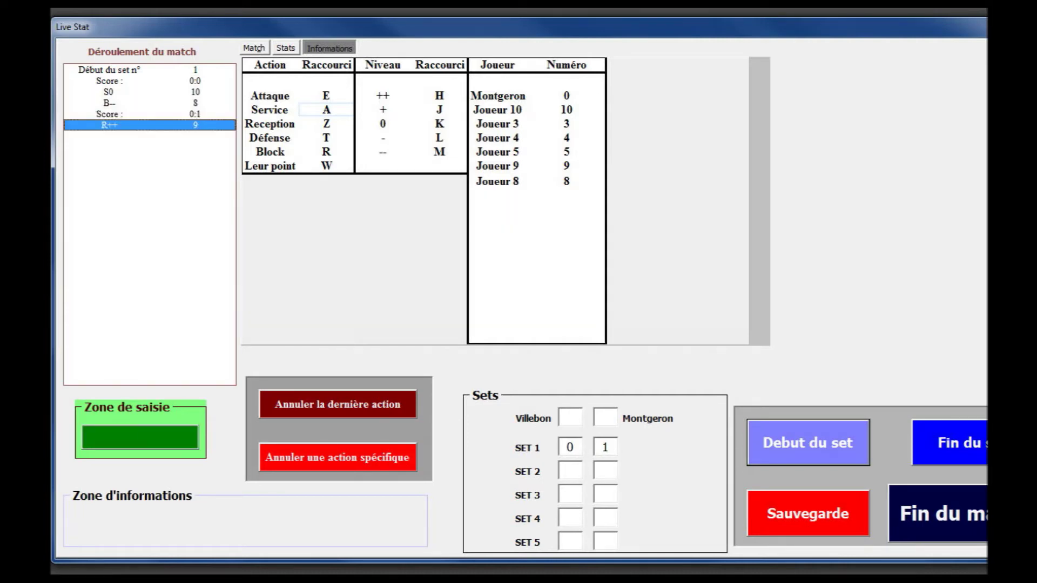
left_click(253, 48)
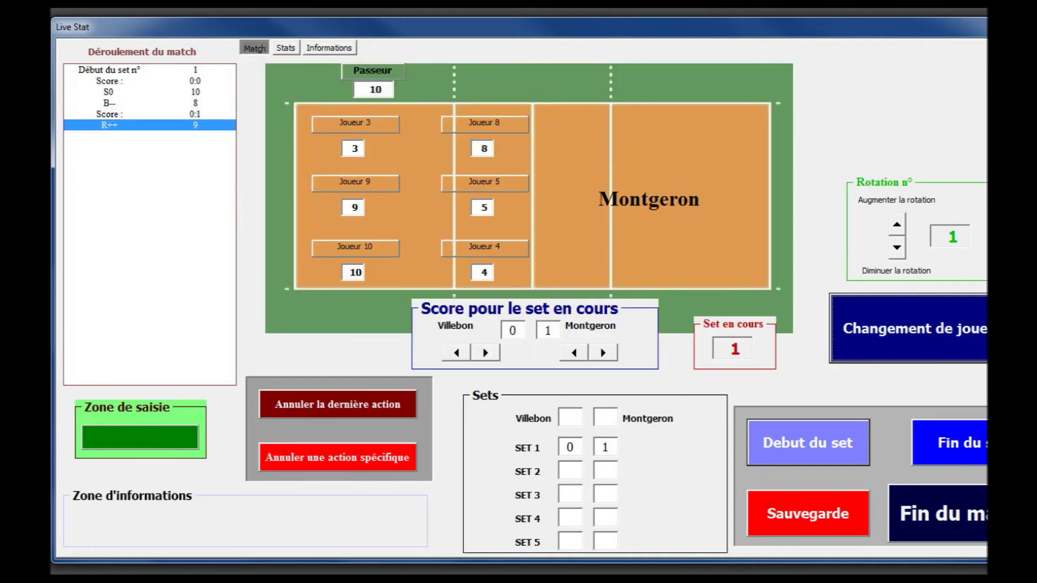
- Play the next rally in the match video to about 1:19 and record player 4's ++ attack in Live Stat with the code EH4
key("alt+Tab")
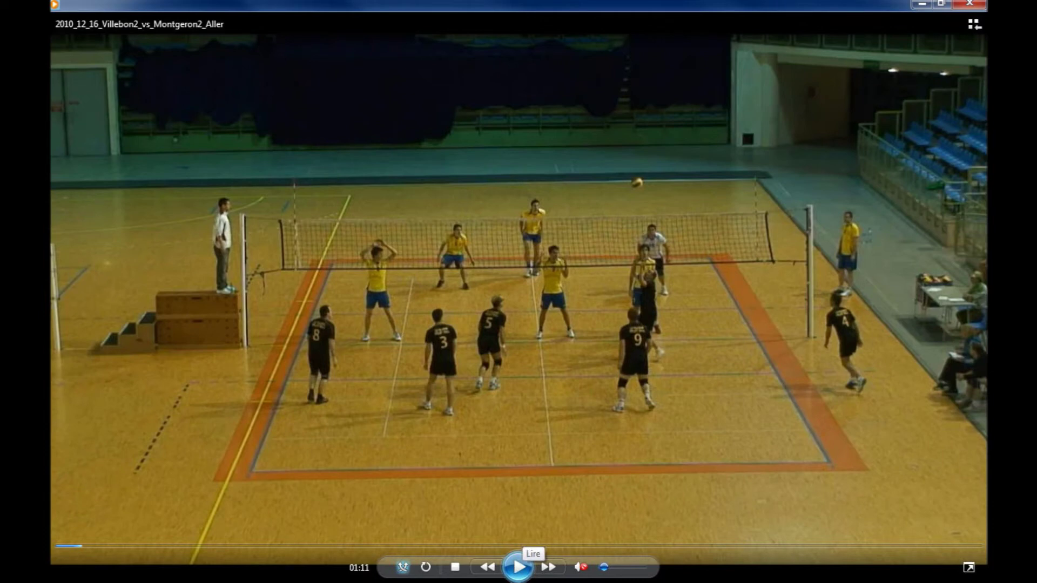
left_click(519, 567)
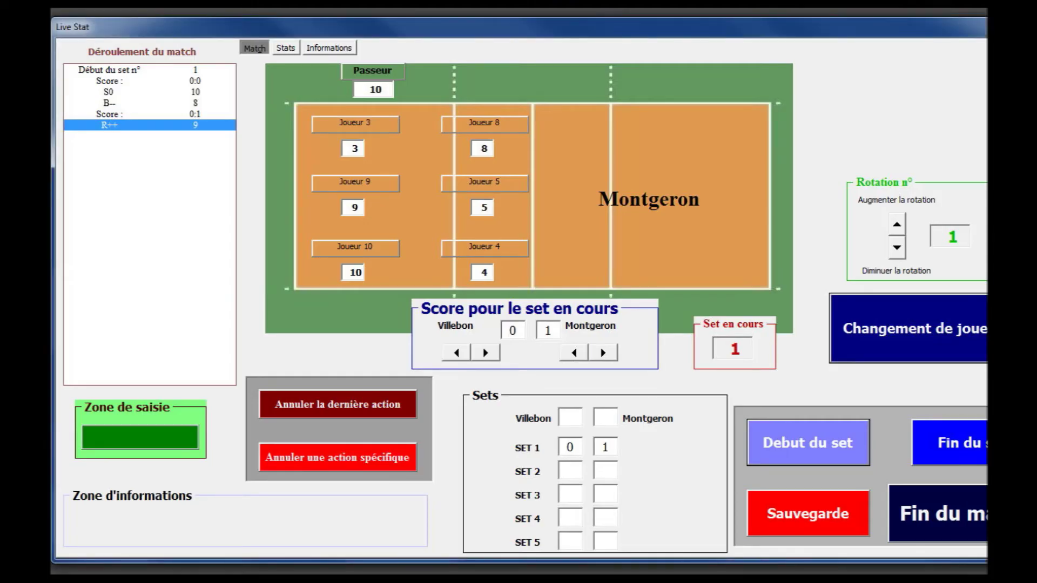
left_click(329, 48)
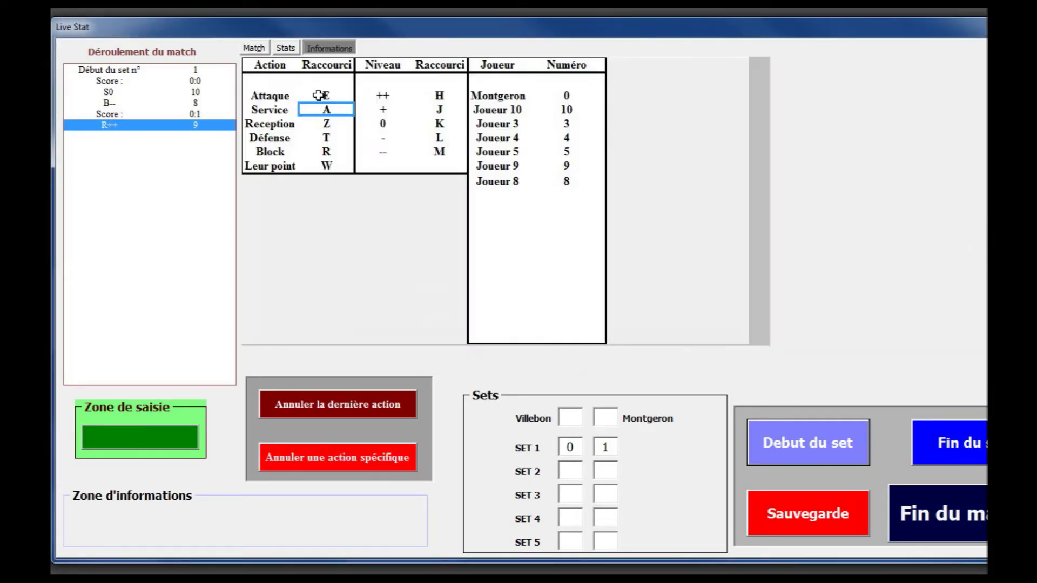
left_click(155, 436)
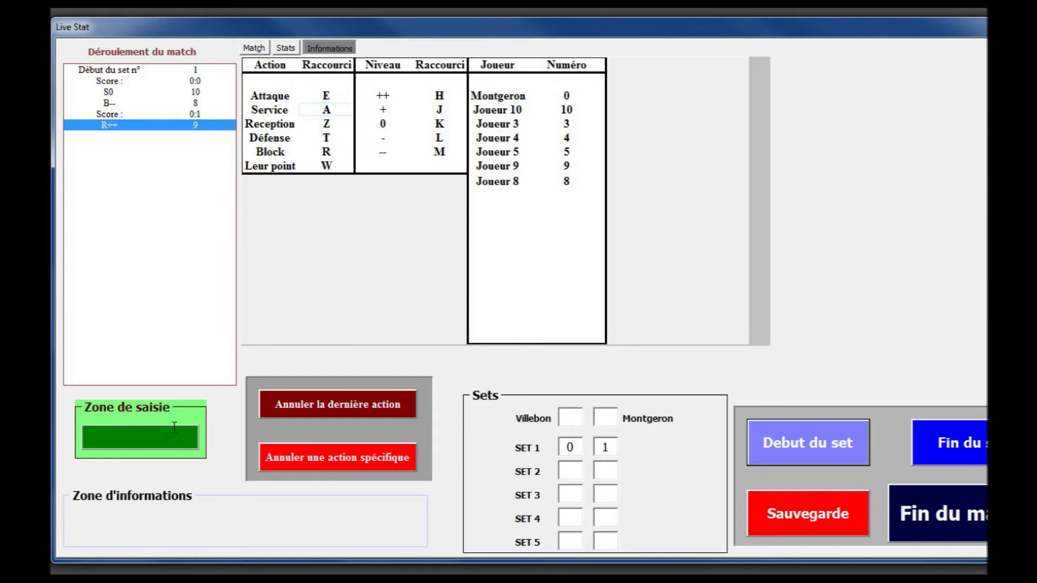
type("E")
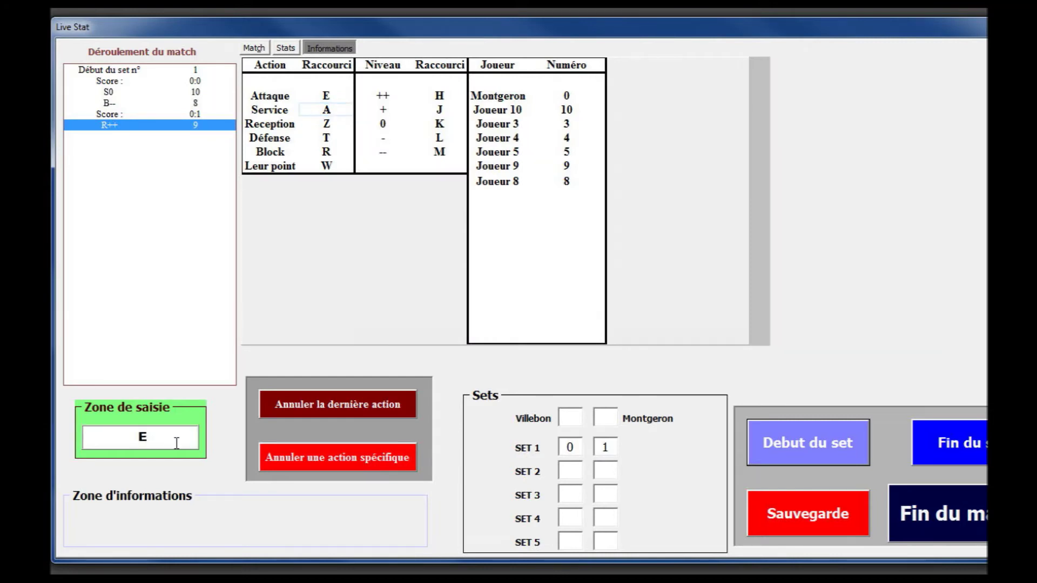
type("H")
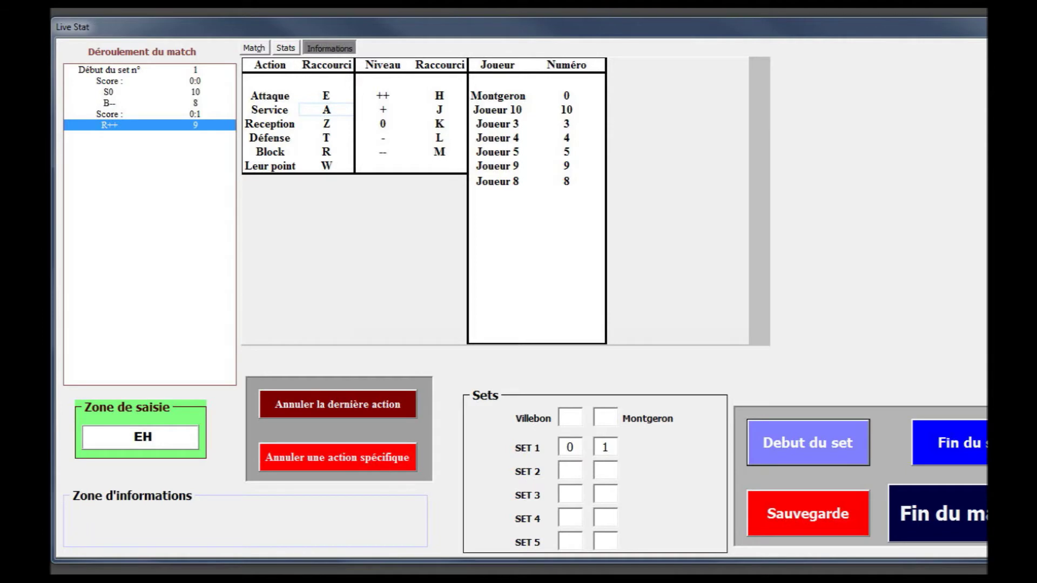
type("4")
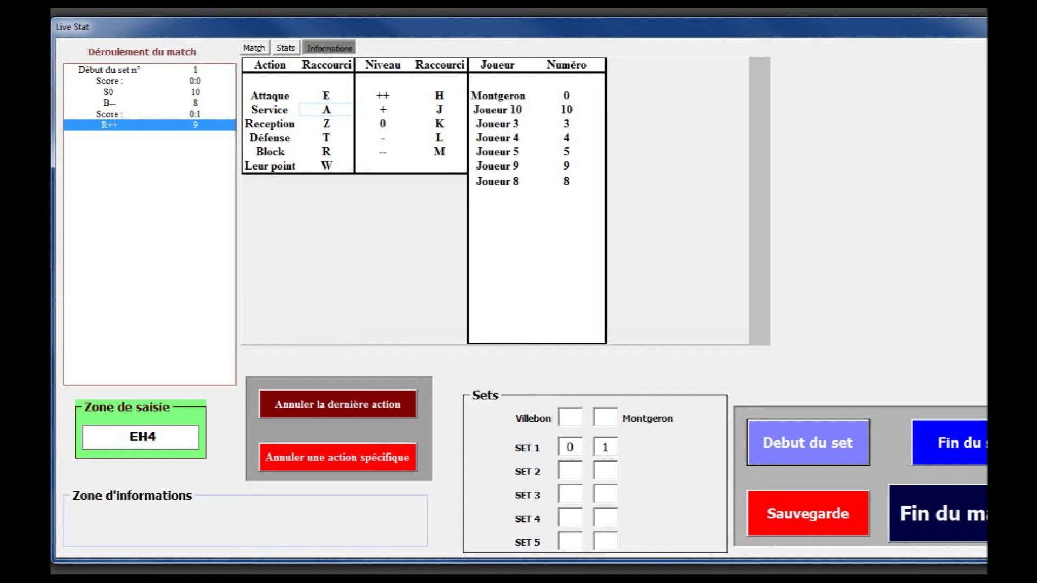
key("Return")
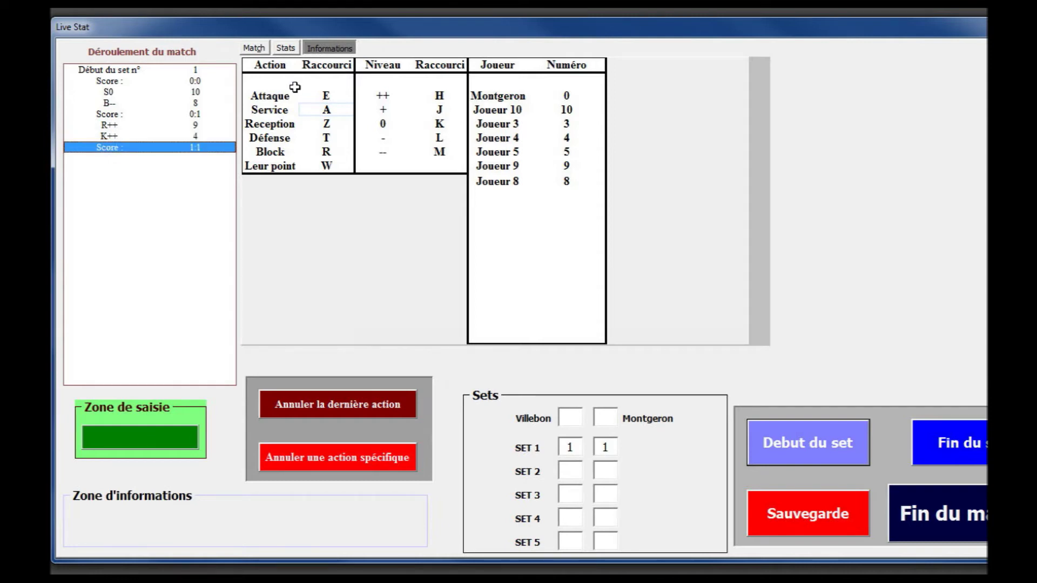
left_click(254, 48)
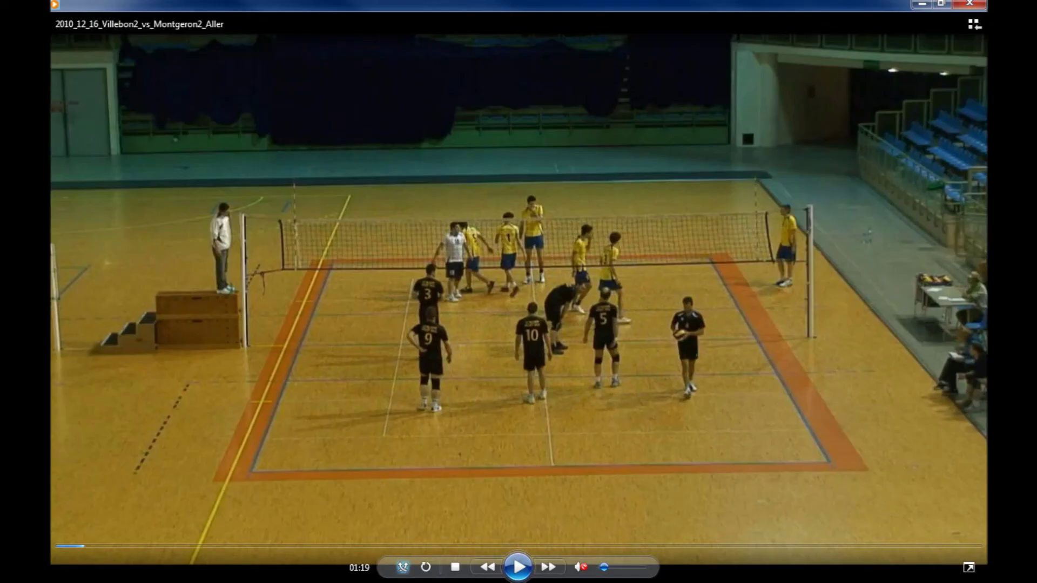
- Play the match video to about 1:33, pause it and return to Live Stat
key("space")
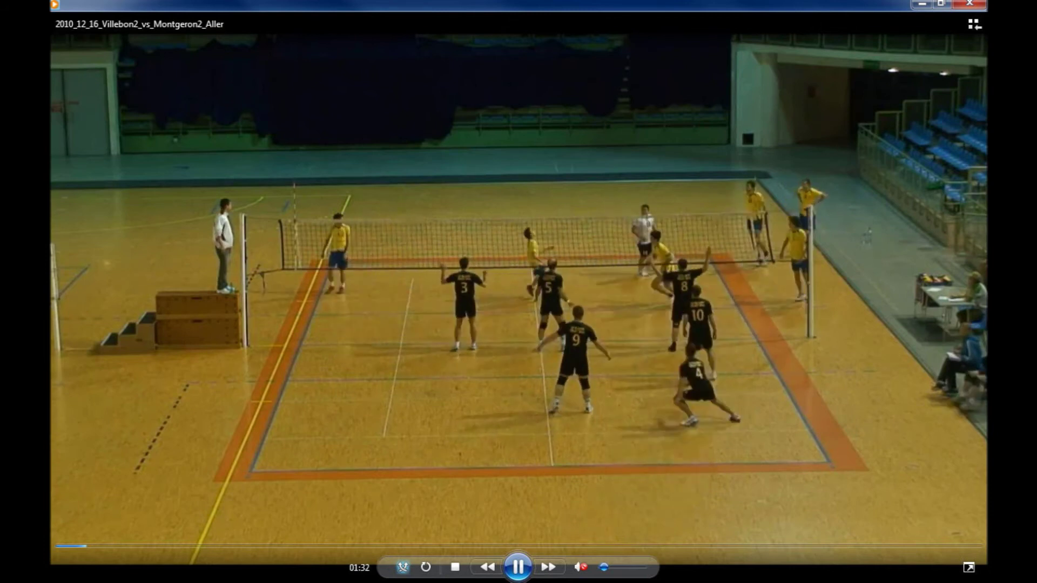
key("space")
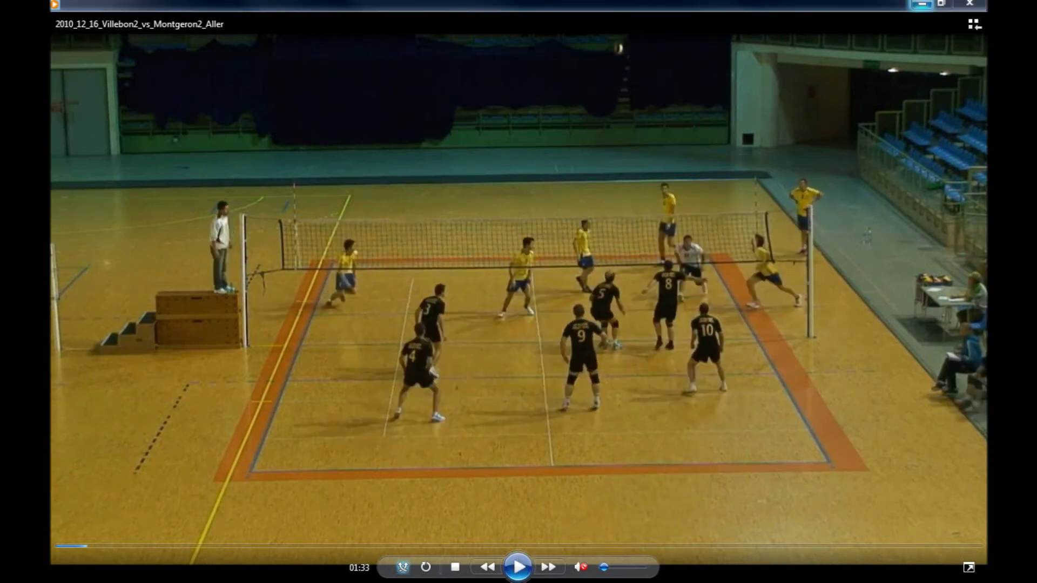
left_click(921, 4)
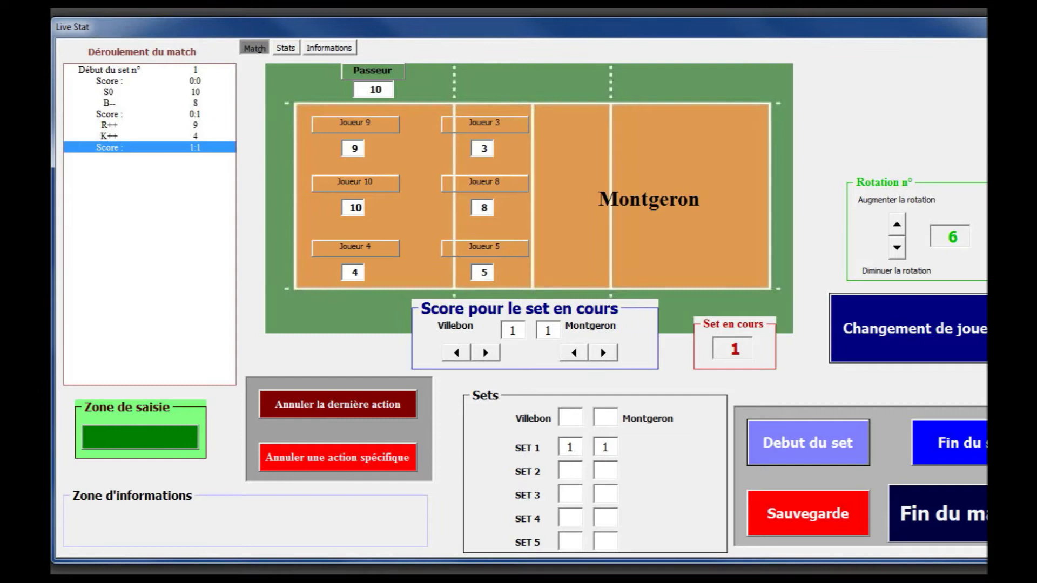
- Record player 4's + serve with the code AJ4
key("F1")
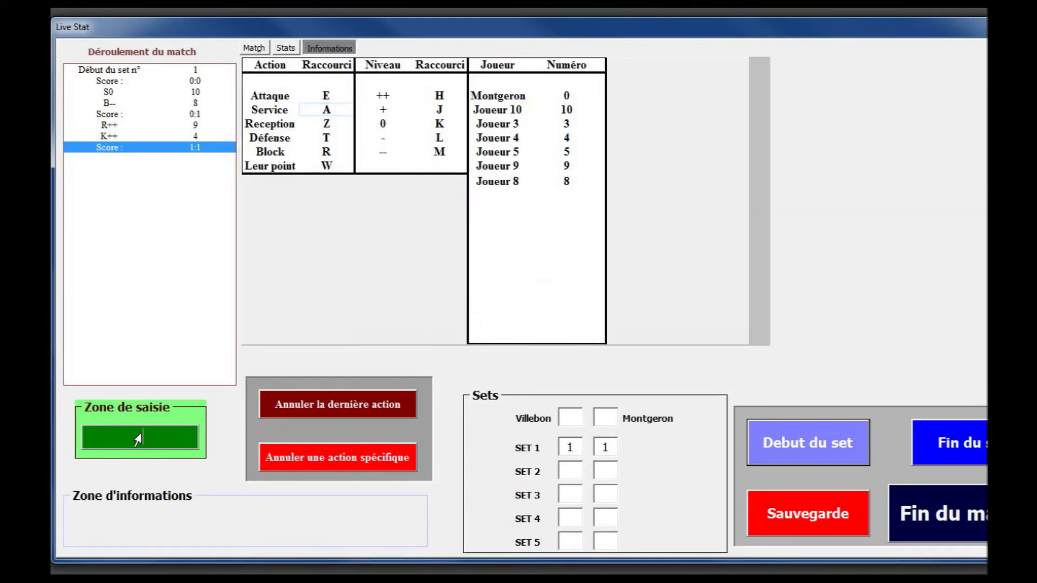
type("AJ4")
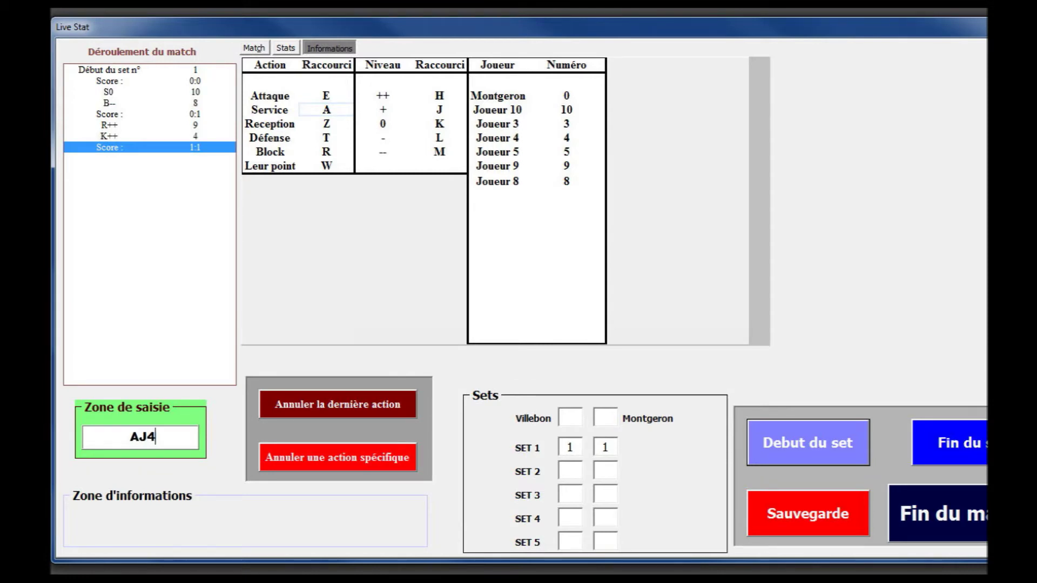
key("Return")
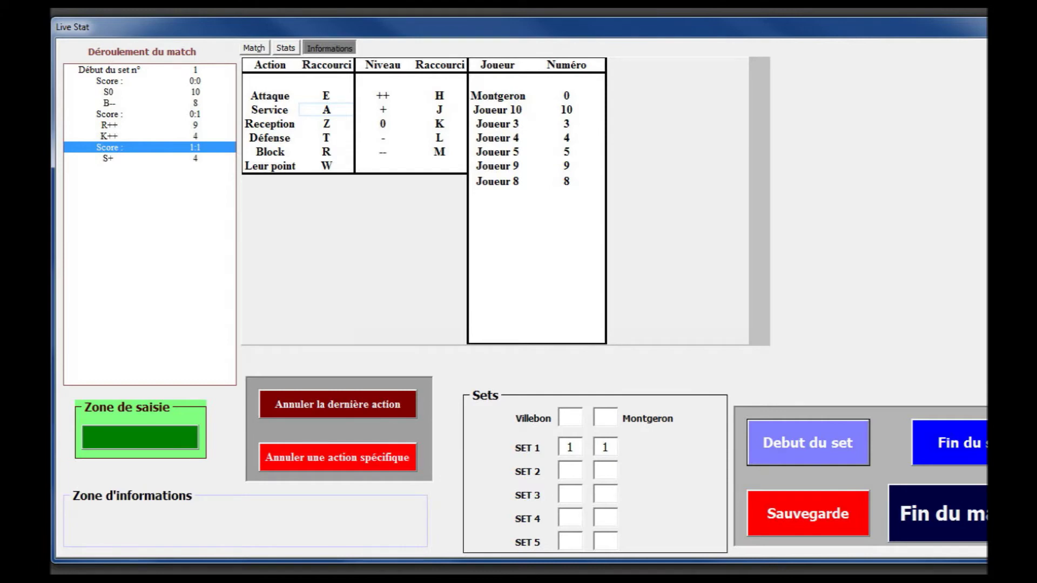
left_click(254, 48)
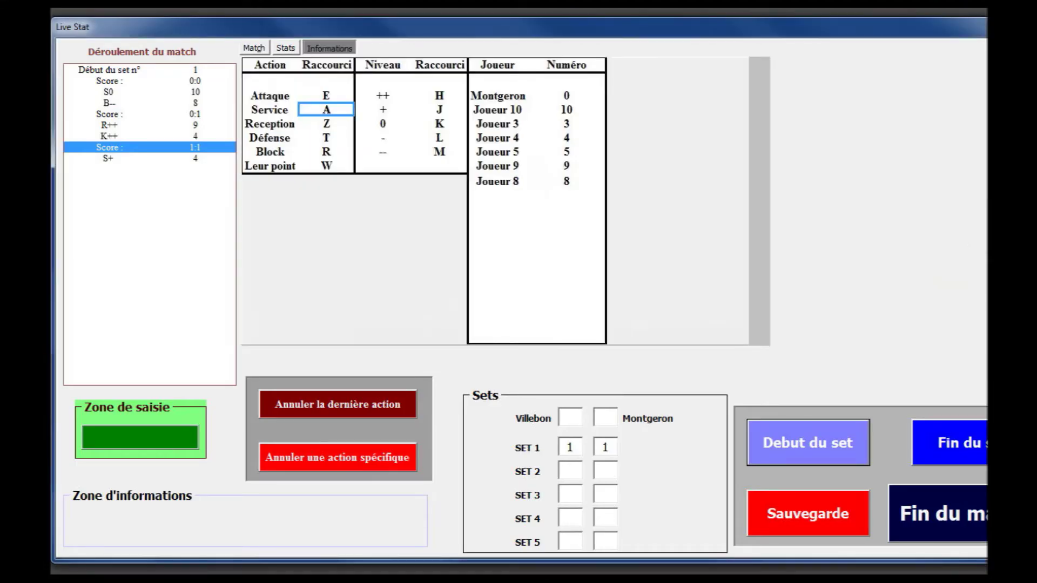
- Record player 3's level 0 defence with the code TK3
left_click(160, 430)
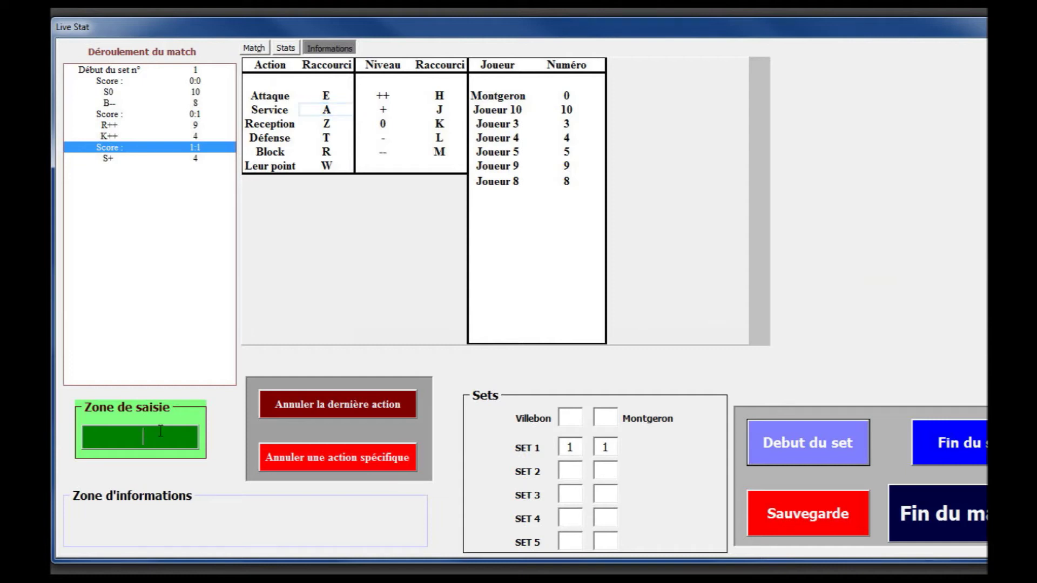
type("TK")
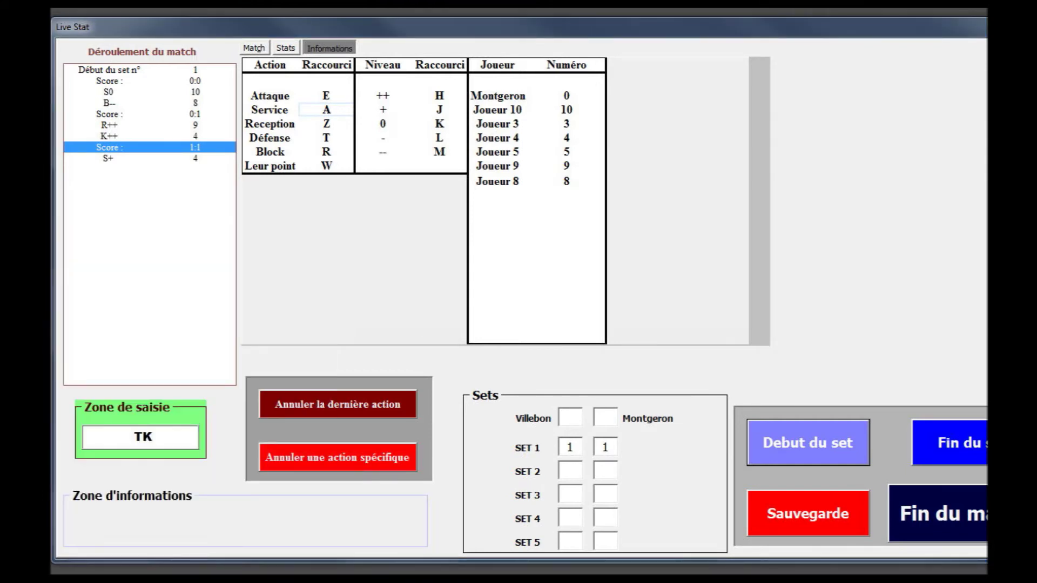
type("3")
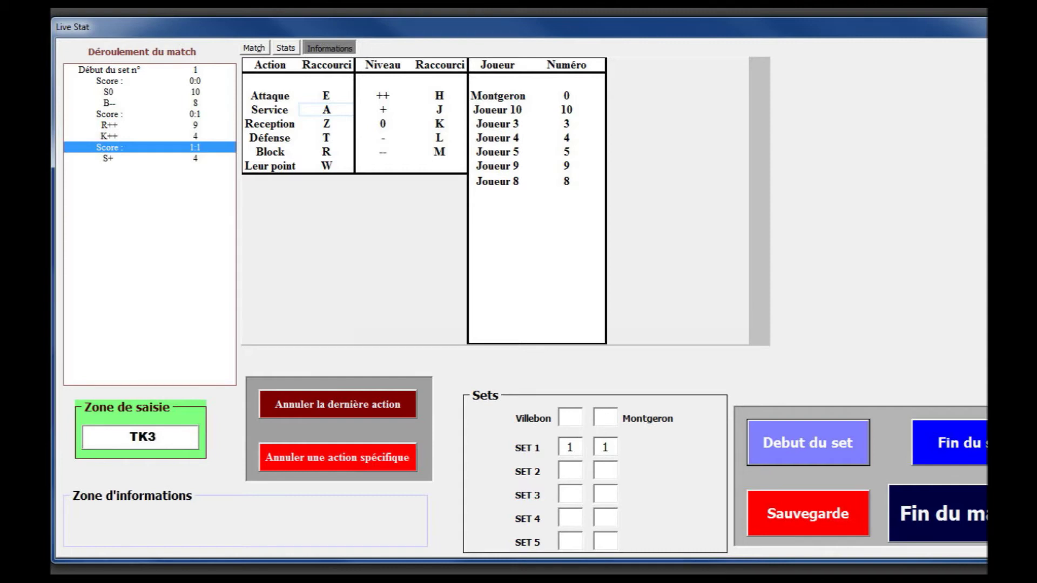
key("Return")
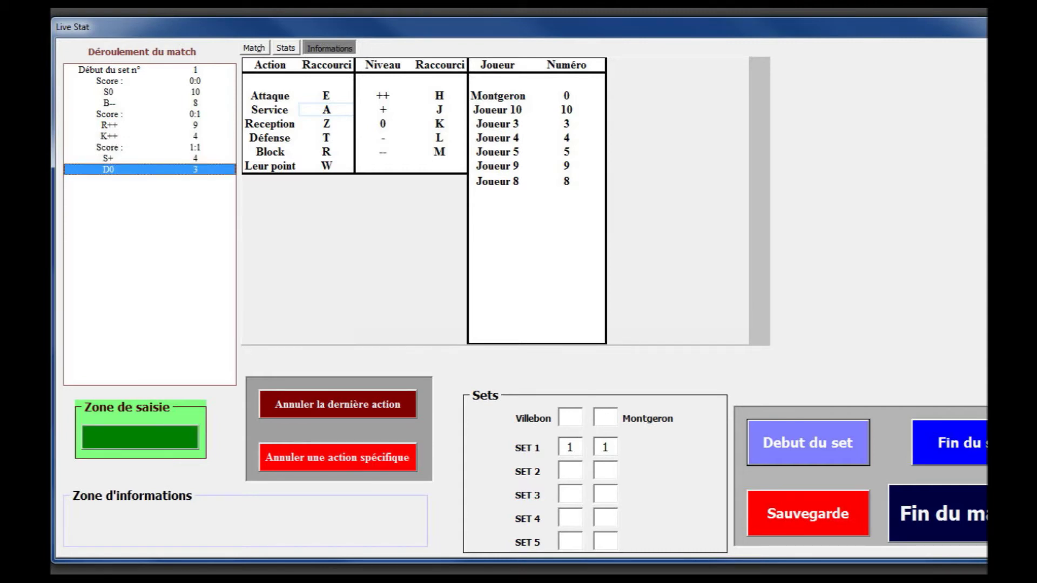
- Continue the rally in the match video from about 1:37 and record player 3's level 0 attack in Live Stat with the code EK3
key("alt+Tab")
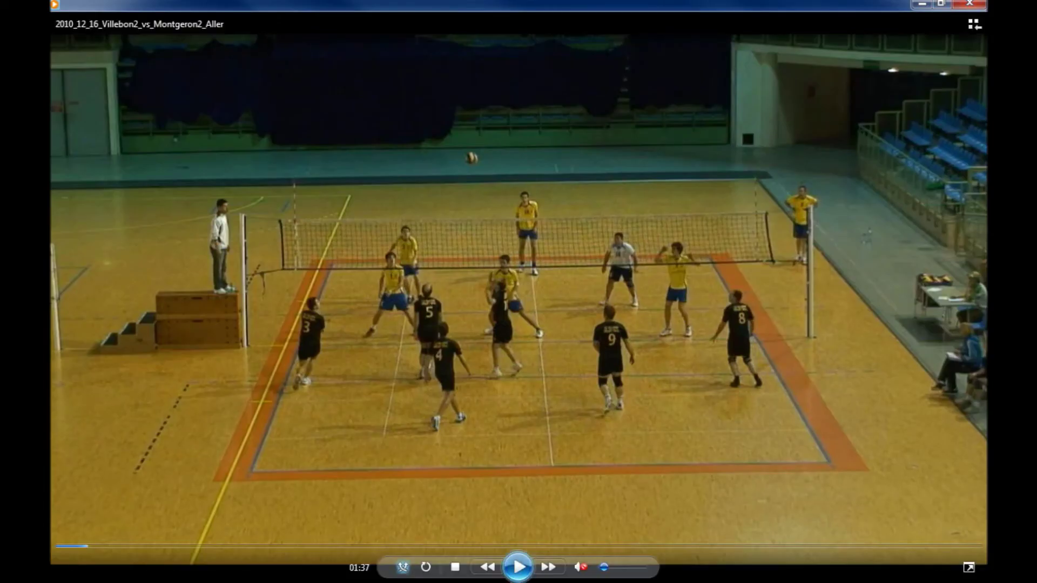
key("space")
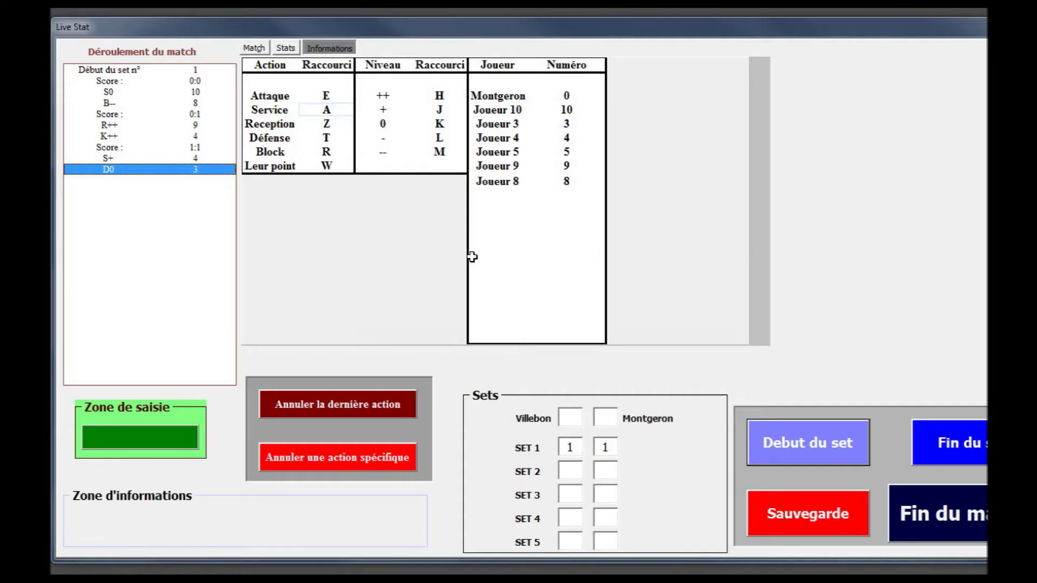
left_click(157, 441)
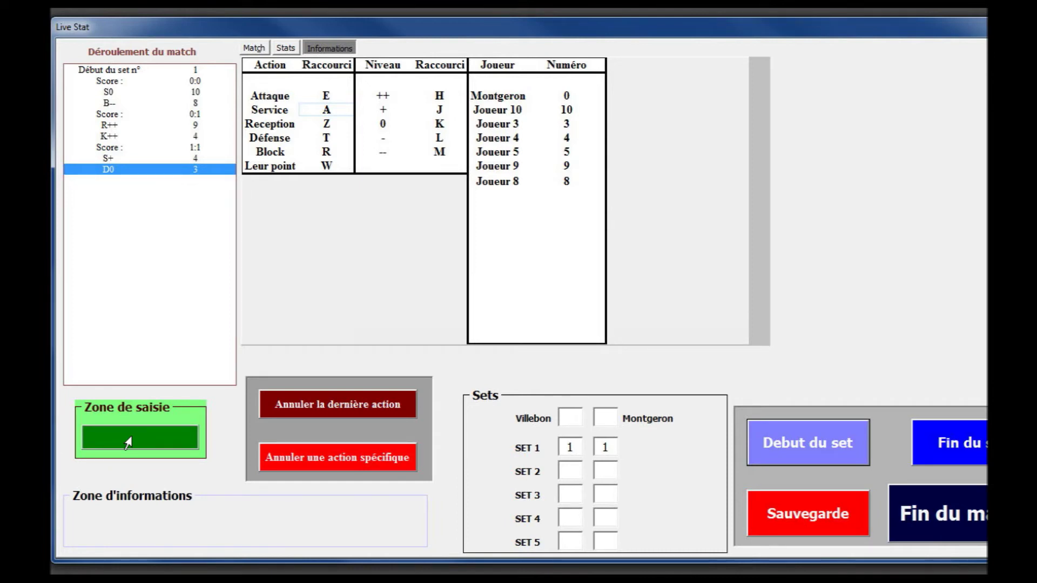
type("E")
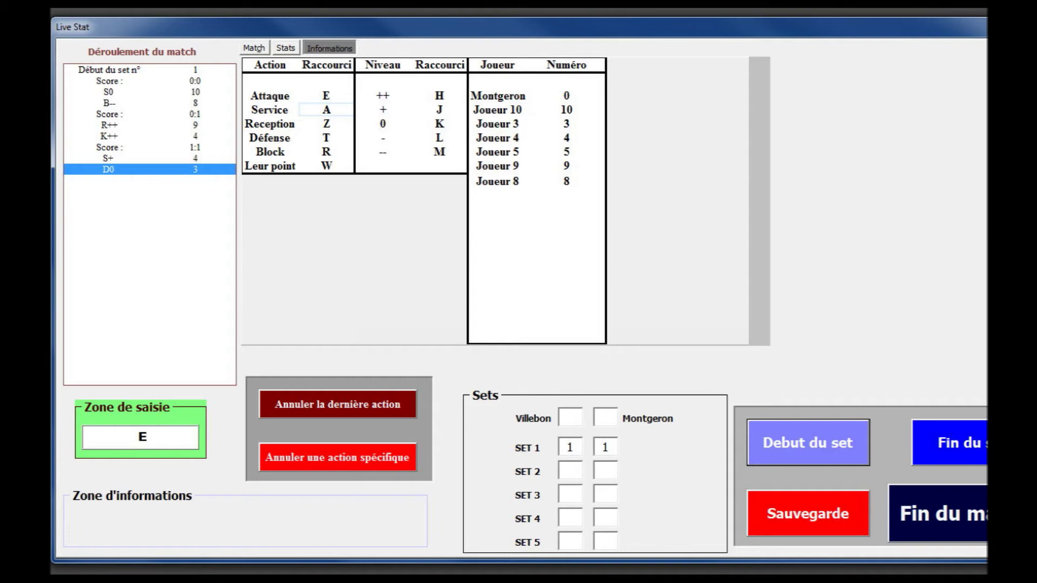
type("K3")
key("Return")
- Play the rally's end in the match video and record player 4's failed defence in Live Stat with the code TM4
key("alt+Tab")
key("space")
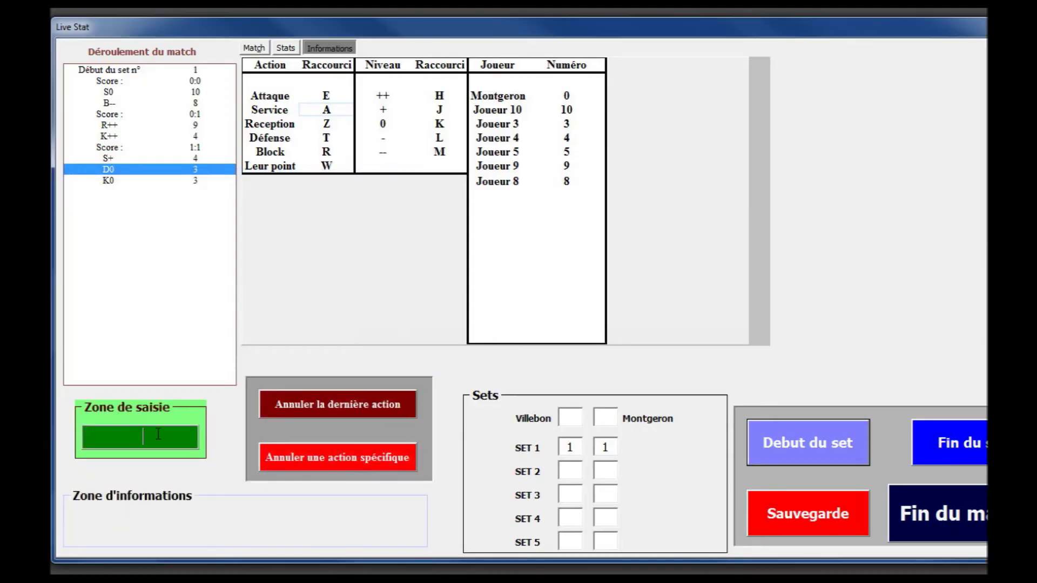
type("T")
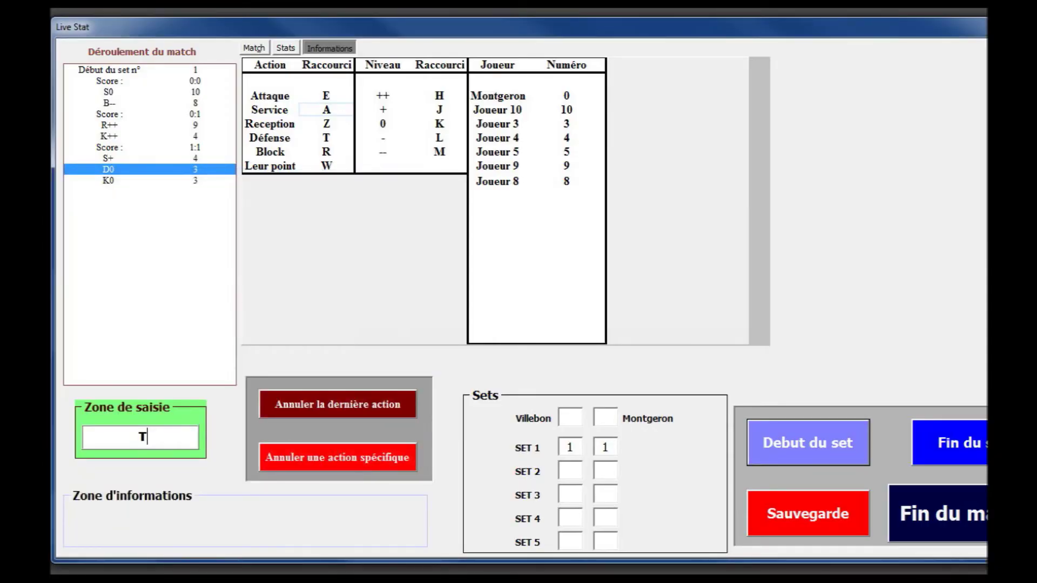
type("M4")
key("Return")
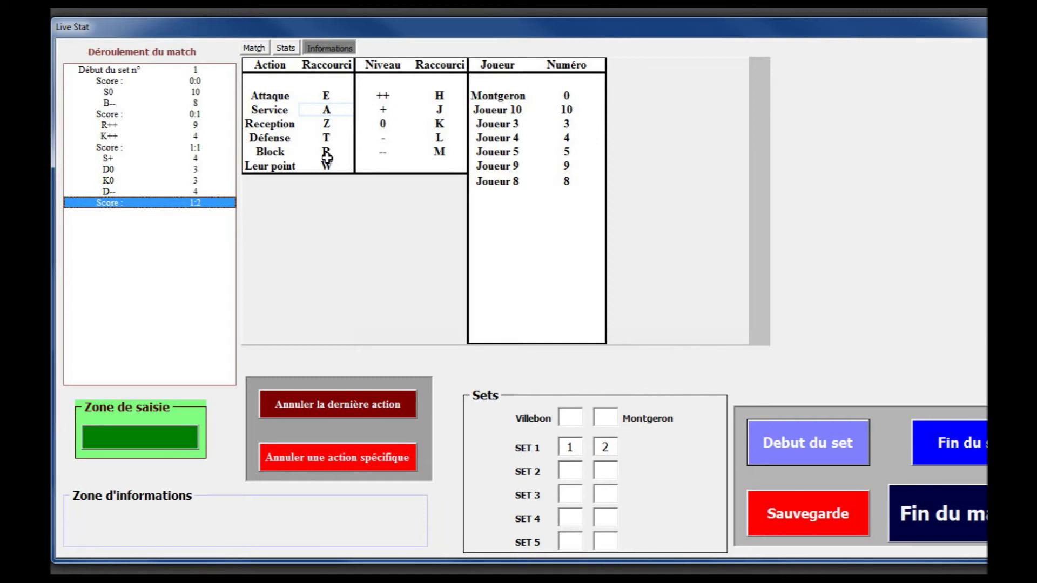
- Examine the "--" level and Leur point shortcuts, check the score on the match court and return to the shortcut table
key("Tab")
left_click(395, 153)
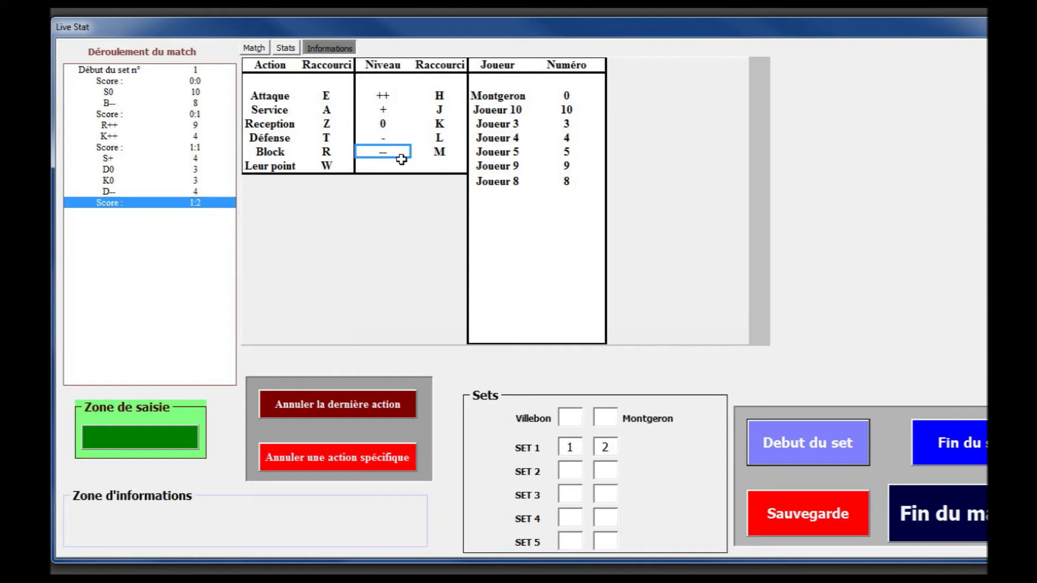
left_click(330, 165)
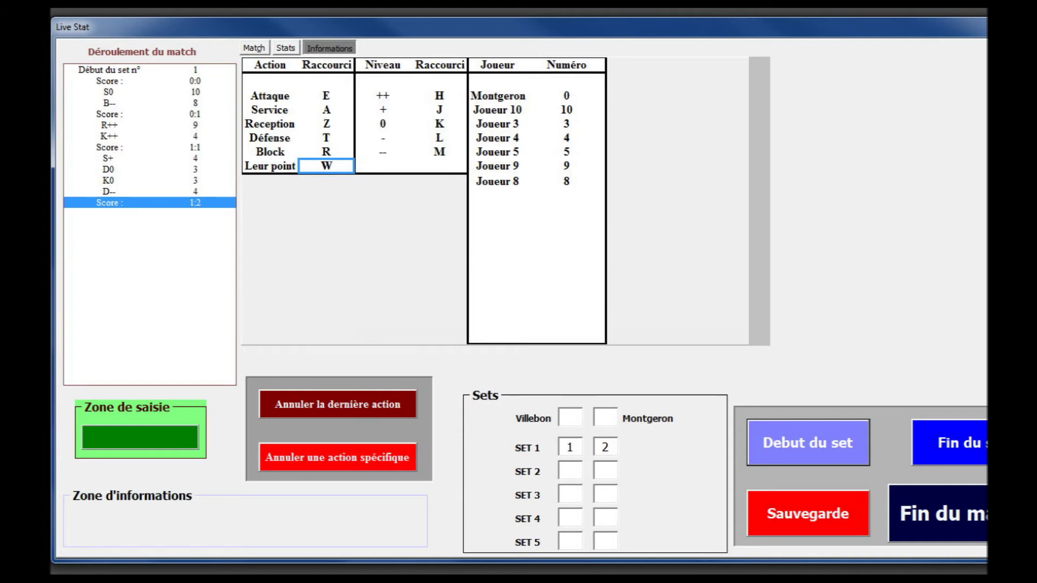
left_click(254, 48)
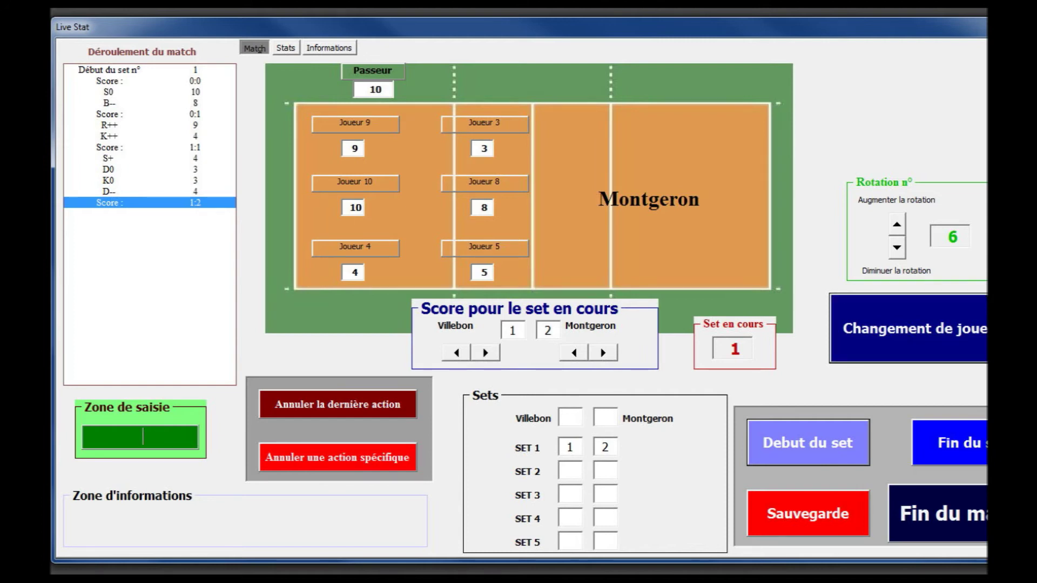
left_click(329, 48)
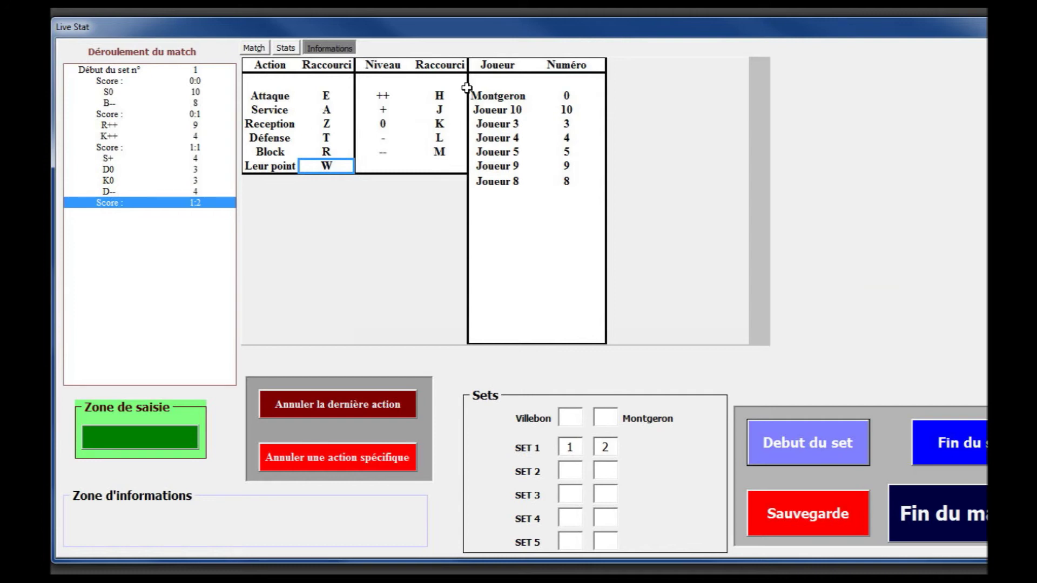
- Record Montgeron's ++ service with the code AH0 and check its action and score entries in the match log
left_click(254, 48)
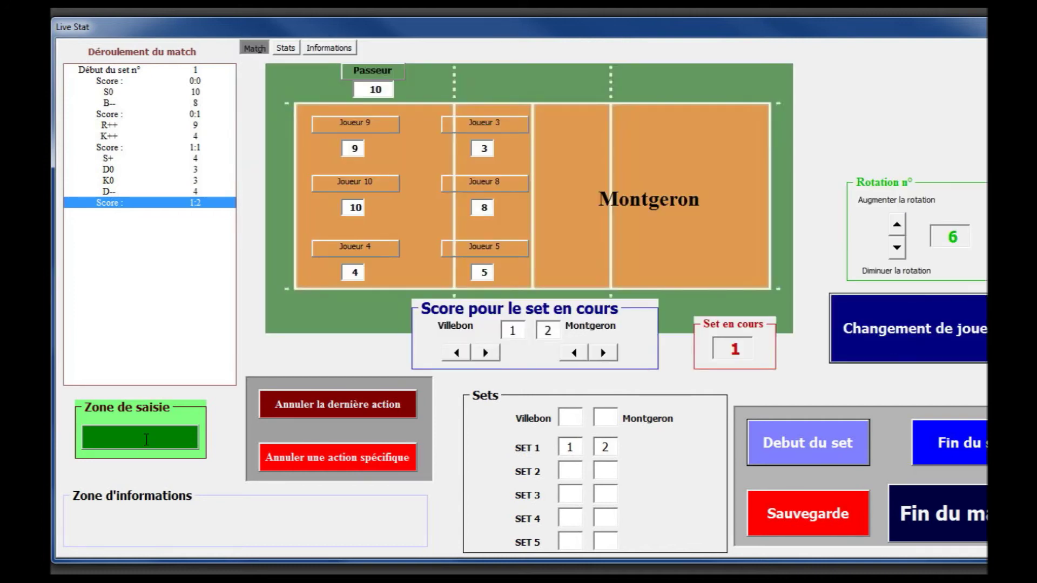
type("AH")
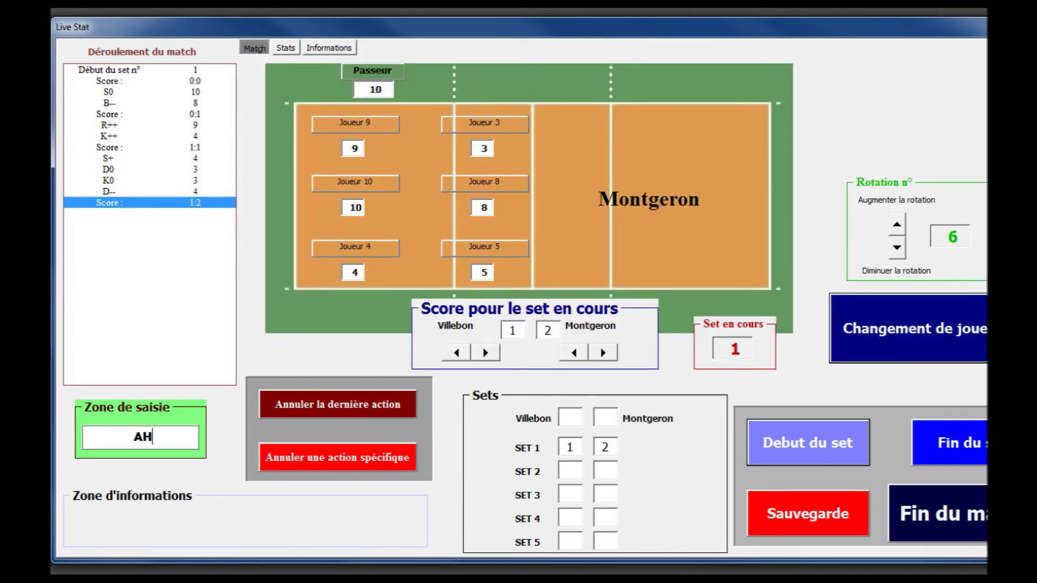
type("0")
key("Return")
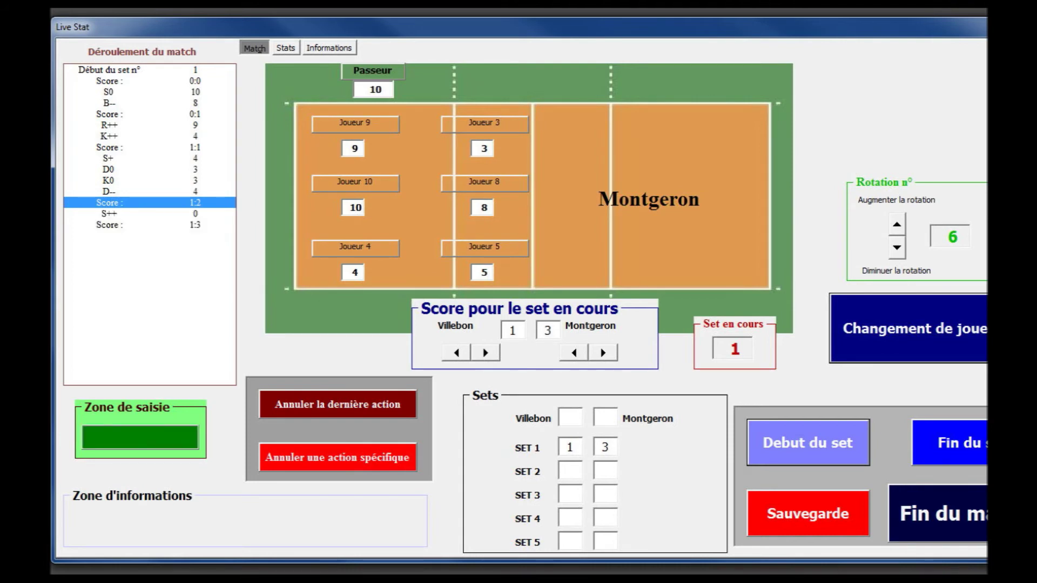
left_click(108, 214)
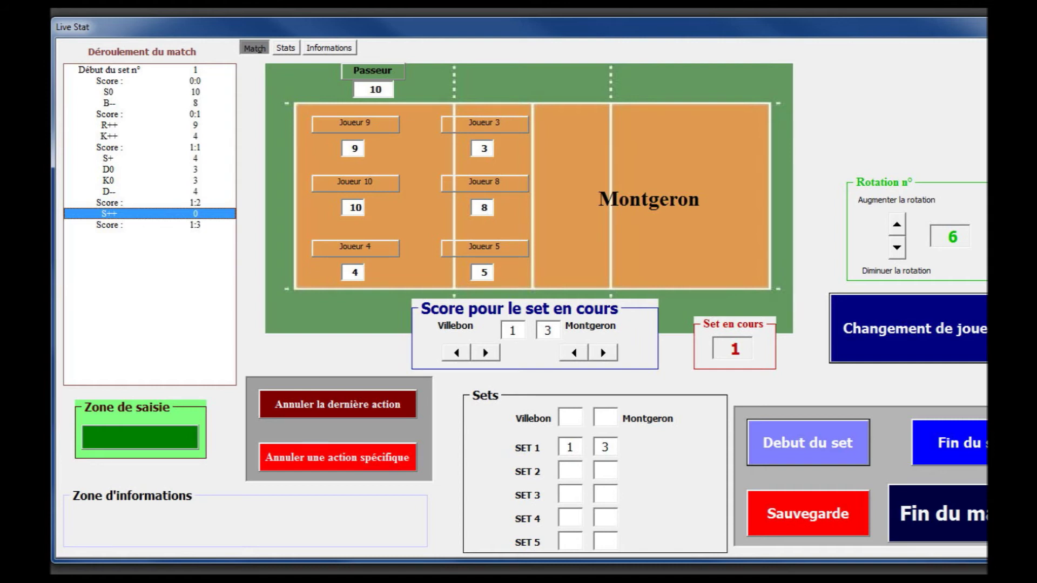
left_click(108, 224)
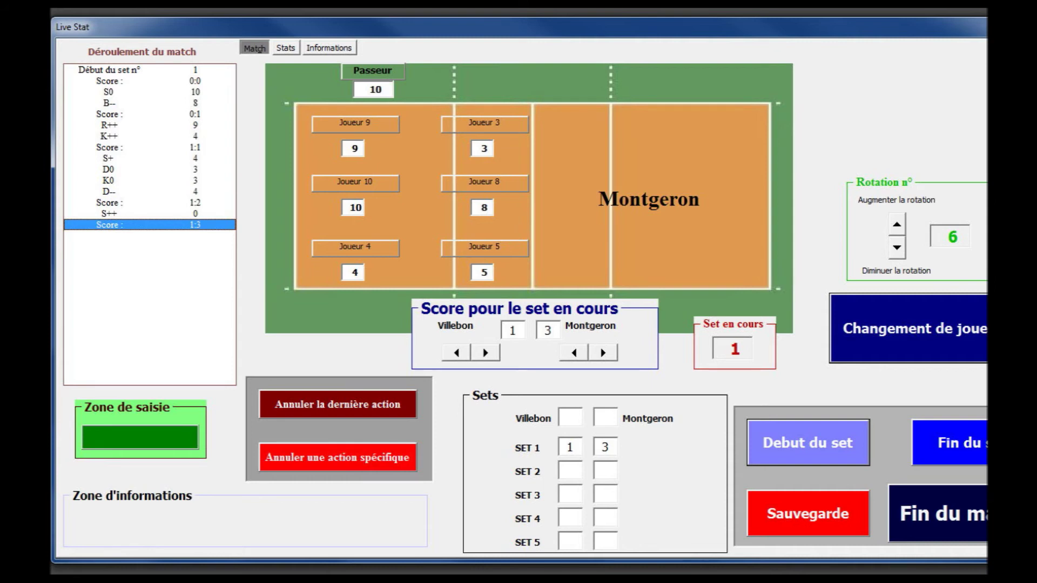
- Examine Montgeron's row and the individual players' rows in the general statistics table
key("ctrl+Tab")
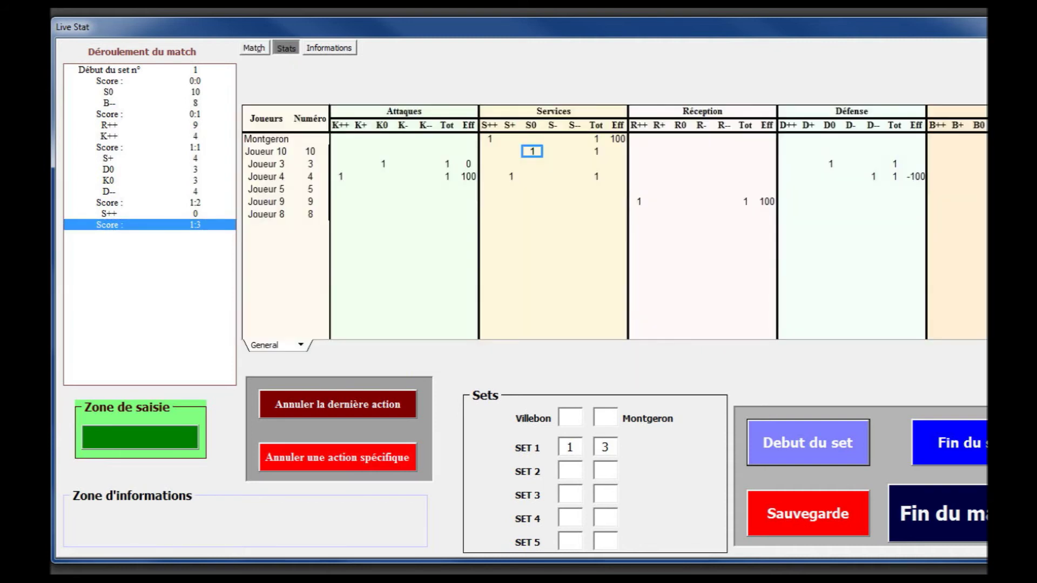
left_click_drag(283, 138, 622, 138)
left_click(446, 225)
left_click_drag(341, 163, 935, 222)
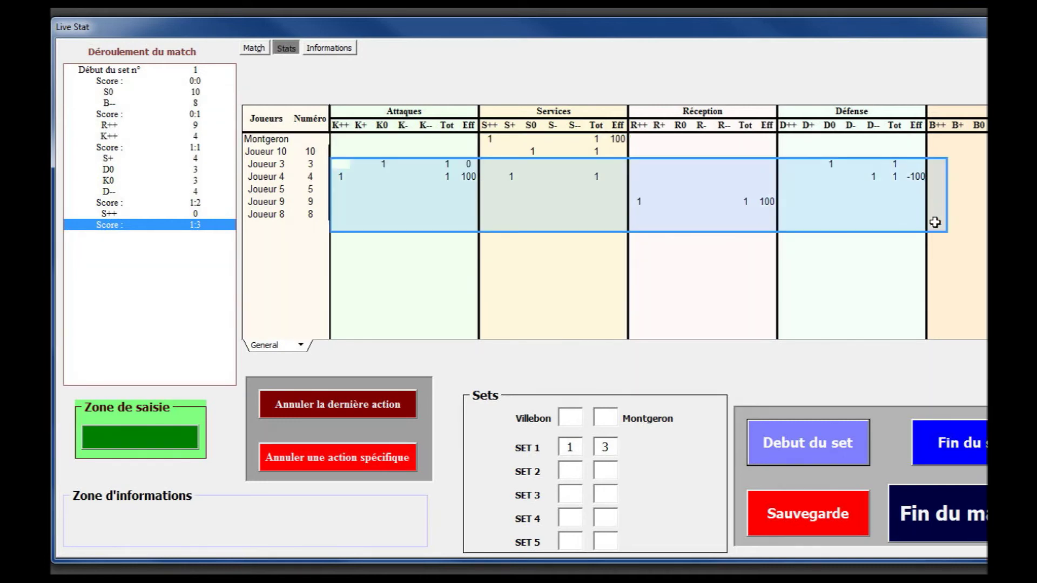
left_click_drag(341, 164, 327, 193)
- View the statistics by Rotation and for Set1, then return to the General statistics
left_click(301, 344)
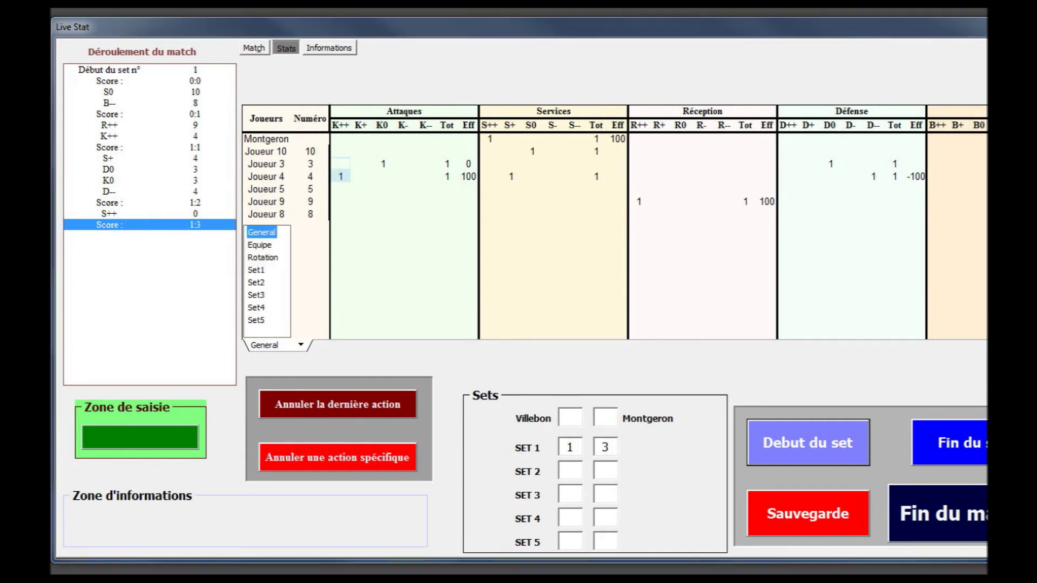
left_click(263, 257)
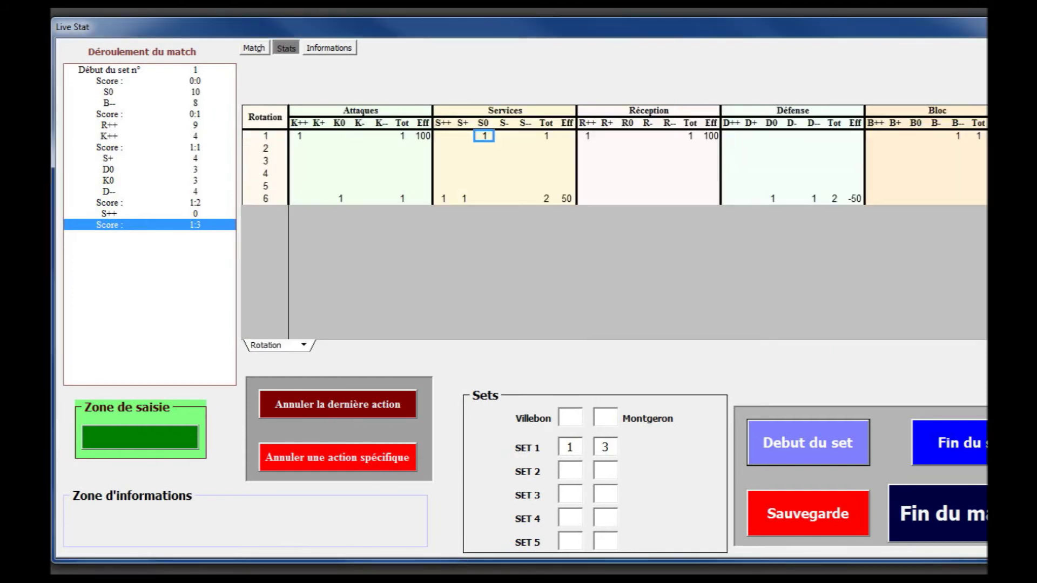
left_click(303, 345)
left_click(275, 264)
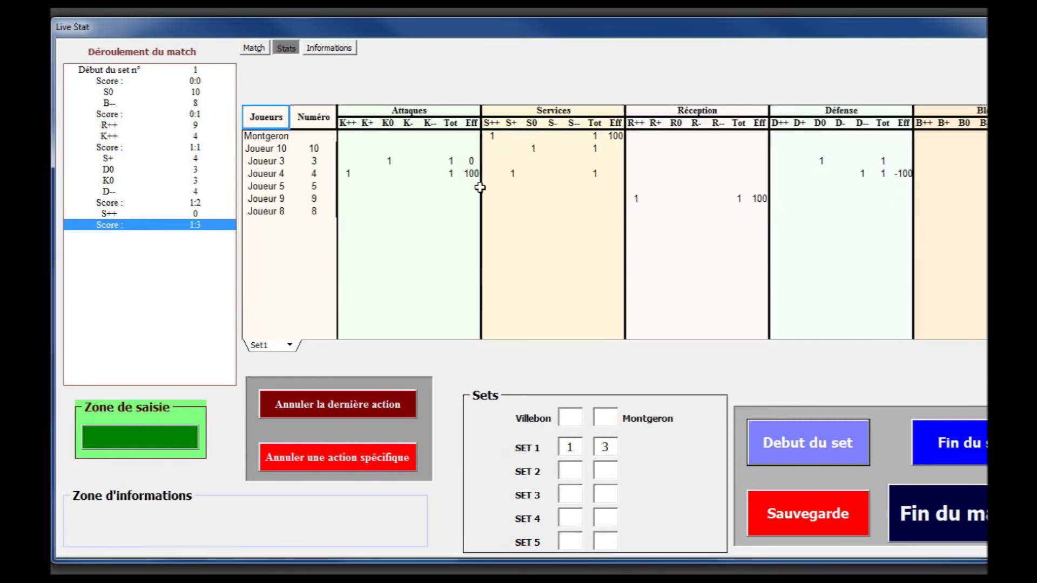
left_click(290, 345)
left_click(261, 232)
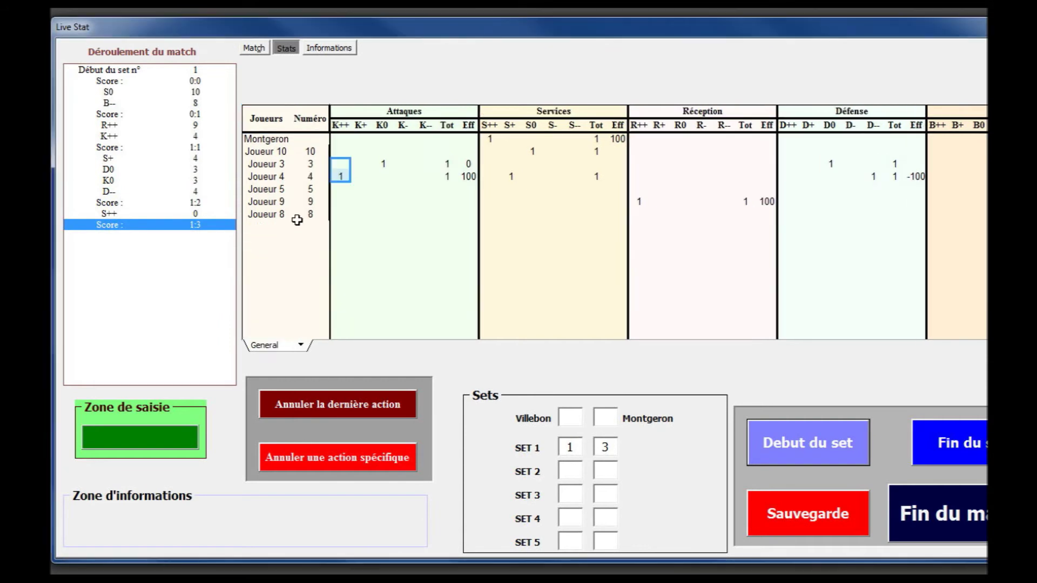
- Consult the shortcut table and add one point to Villebon's score for the current set on the match court
left_click(329, 47)
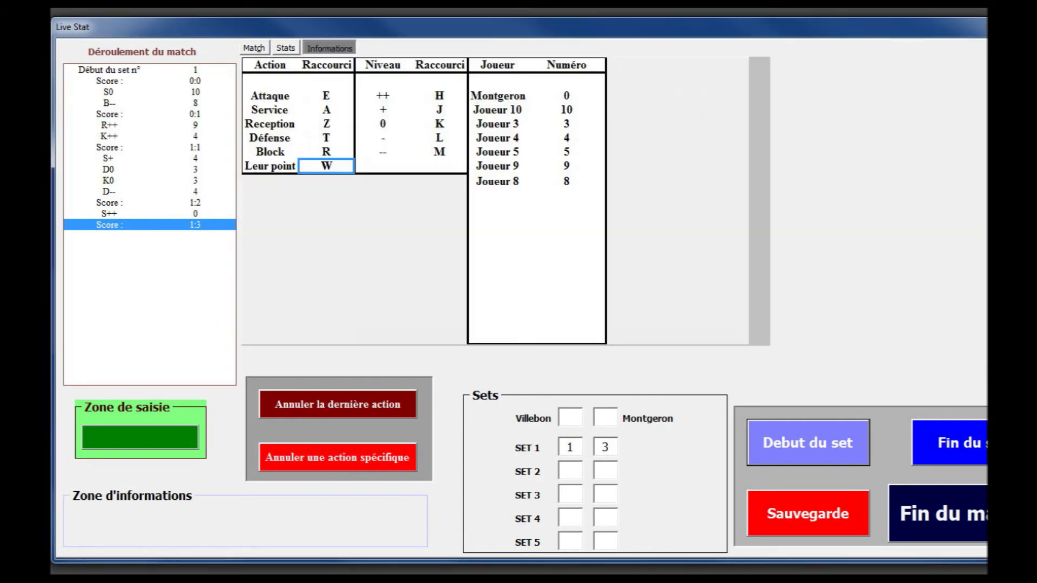
left_click(254, 48)
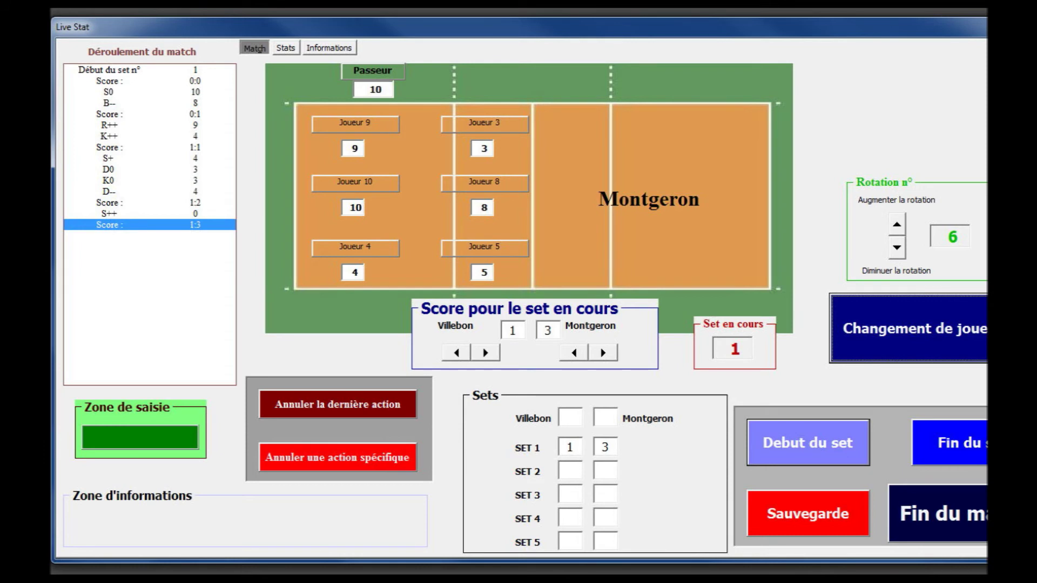
left_click(486, 353)
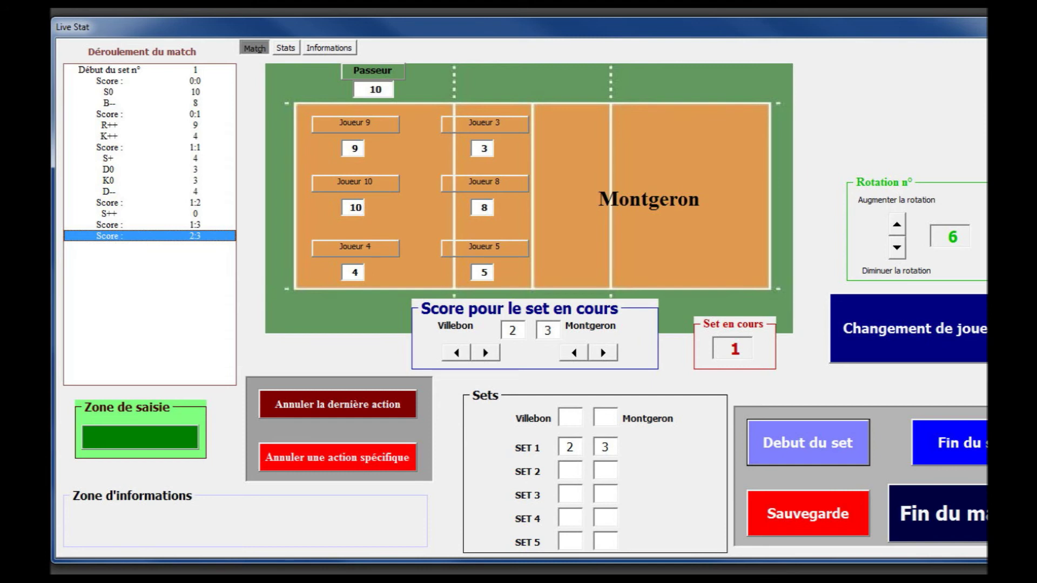
- Delete player 4's D-- defence from the match log, check the general statistics and return to the match court
left_click(130, 214)
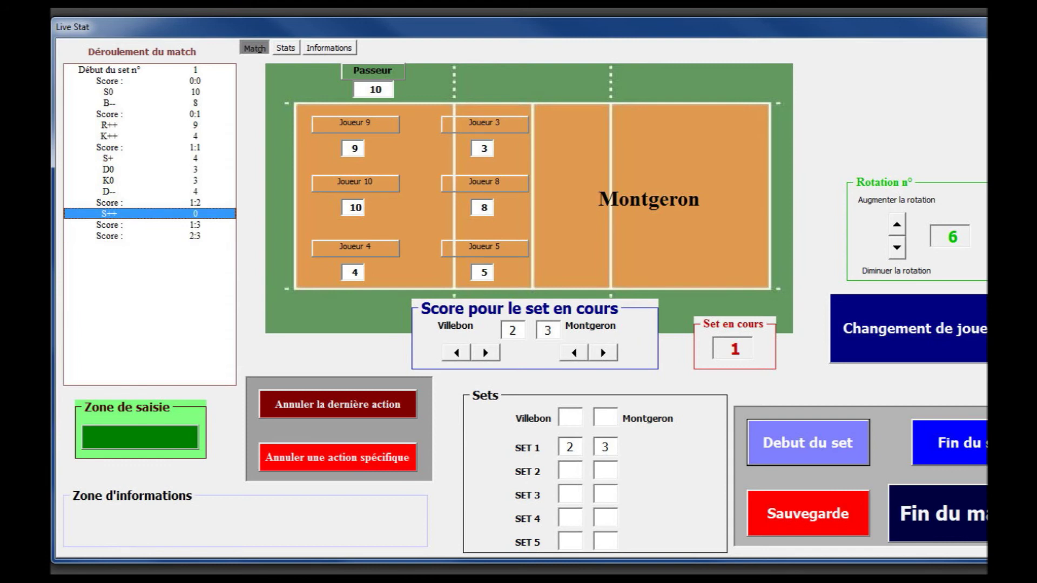
left_click(129, 192)
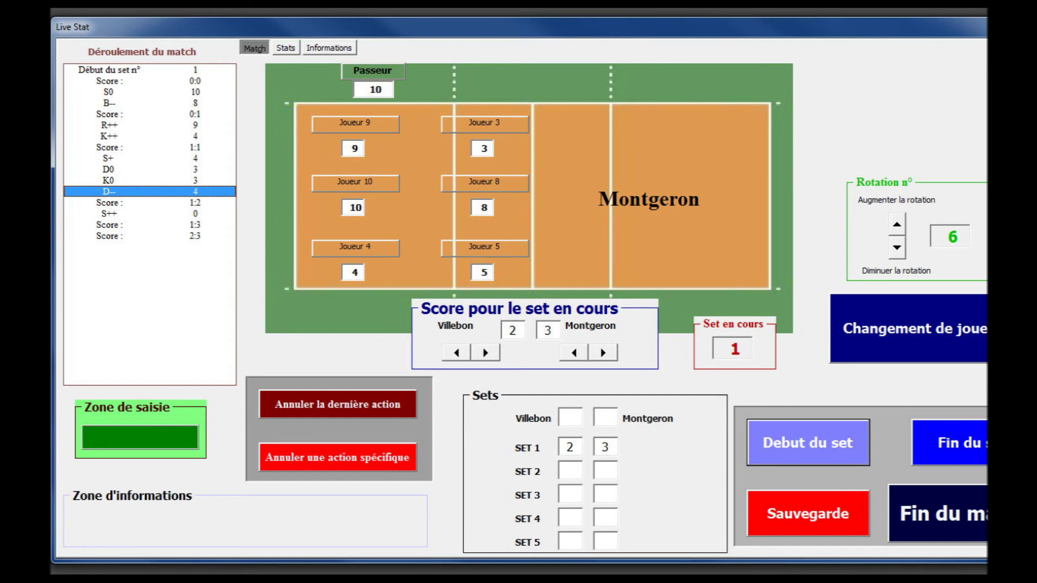
left_click(338, 457)
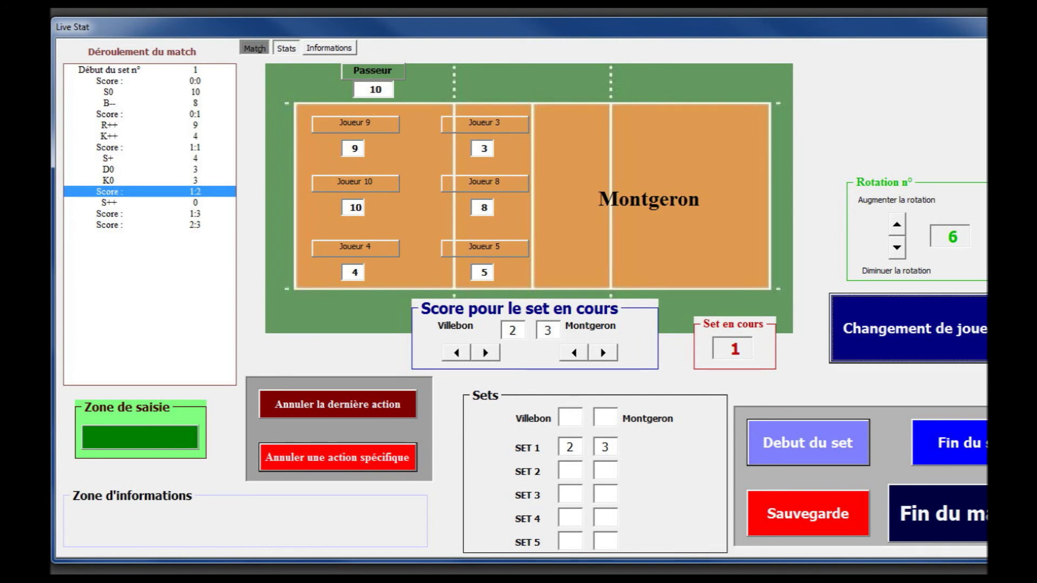
left_click(286, 48)
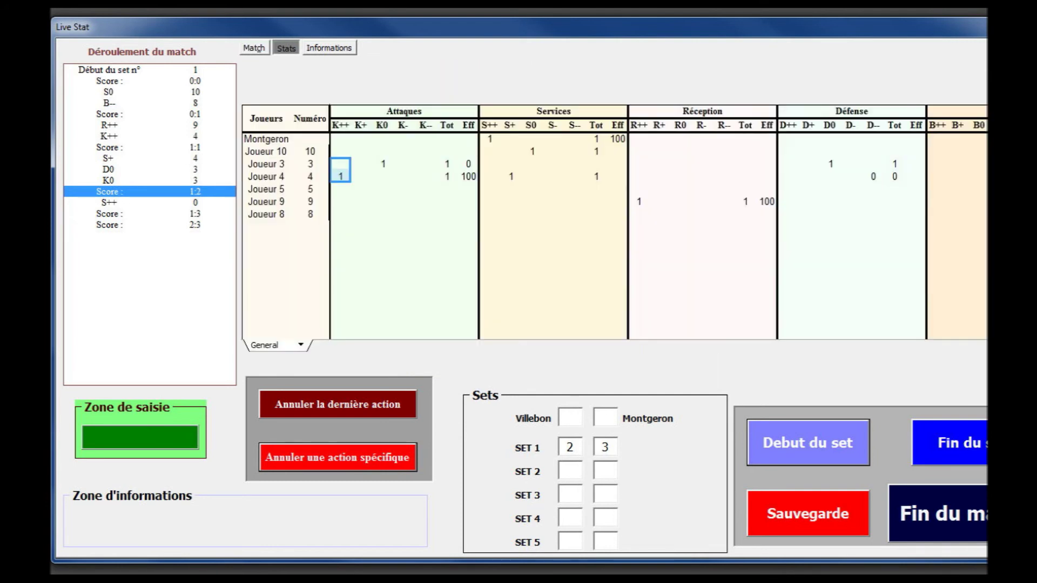
left_click(352, 172)
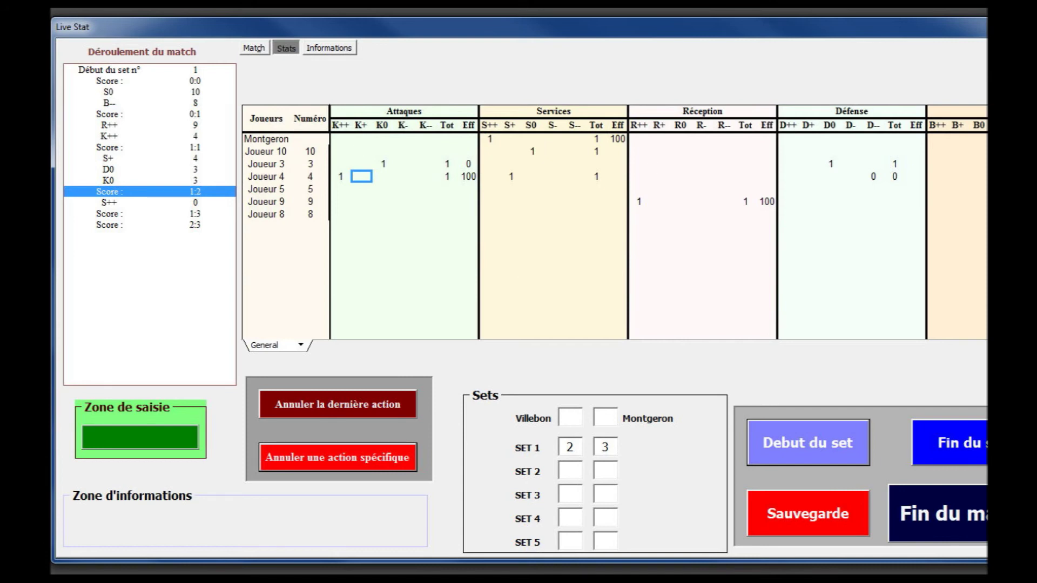
key("alt+c")
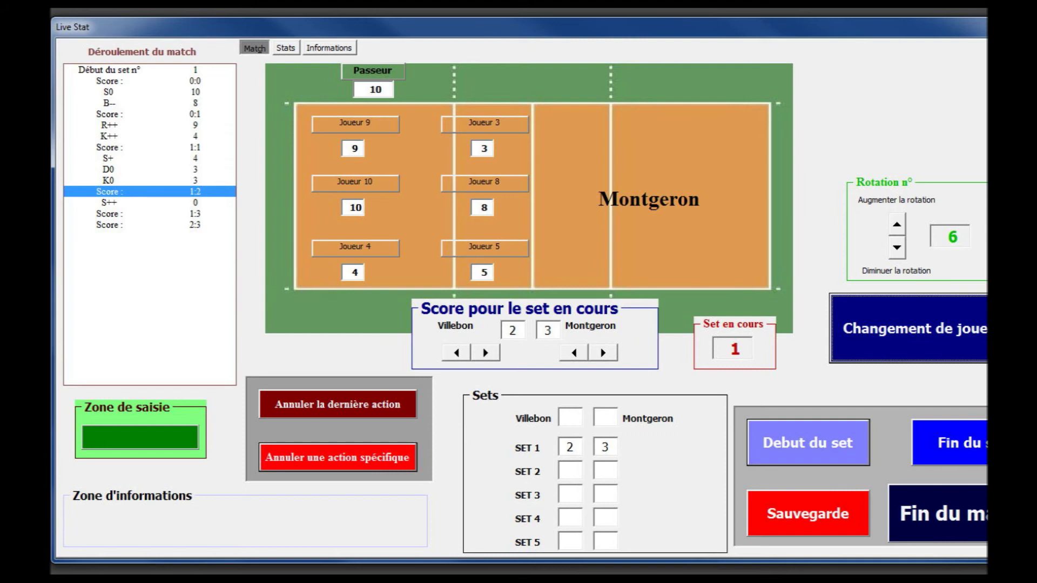
- Inspect the player substitution window, selecting Joueur 9 in its list, and close it without validating a change
left_click(150, 180)
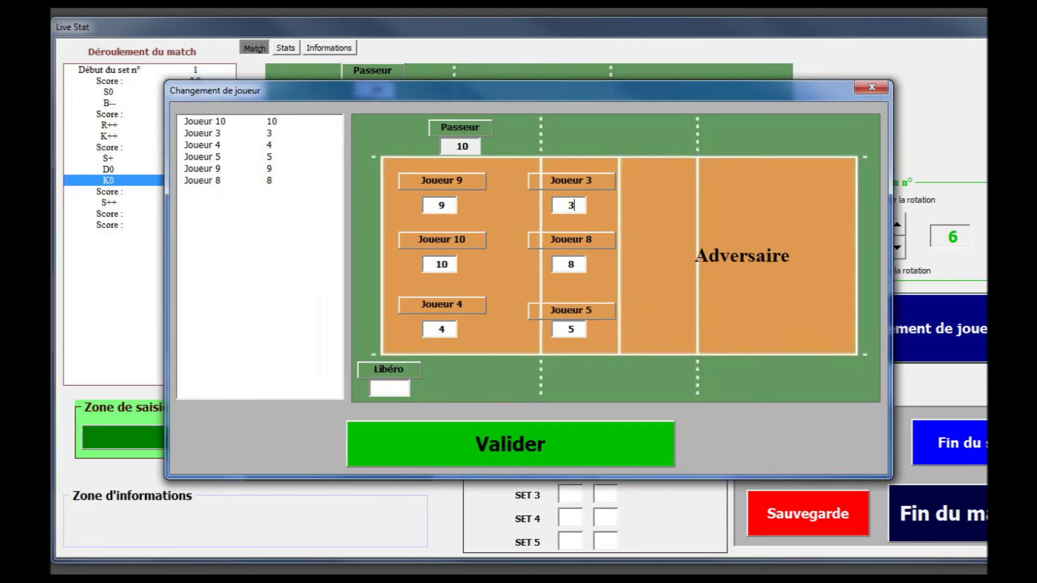
left_click(203, 169)
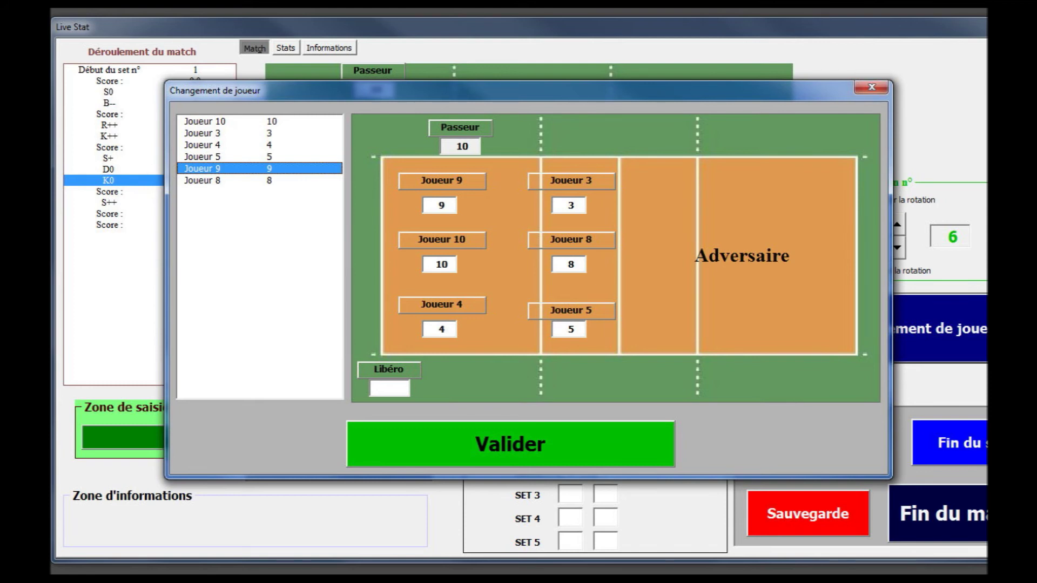
key("alt+F4")
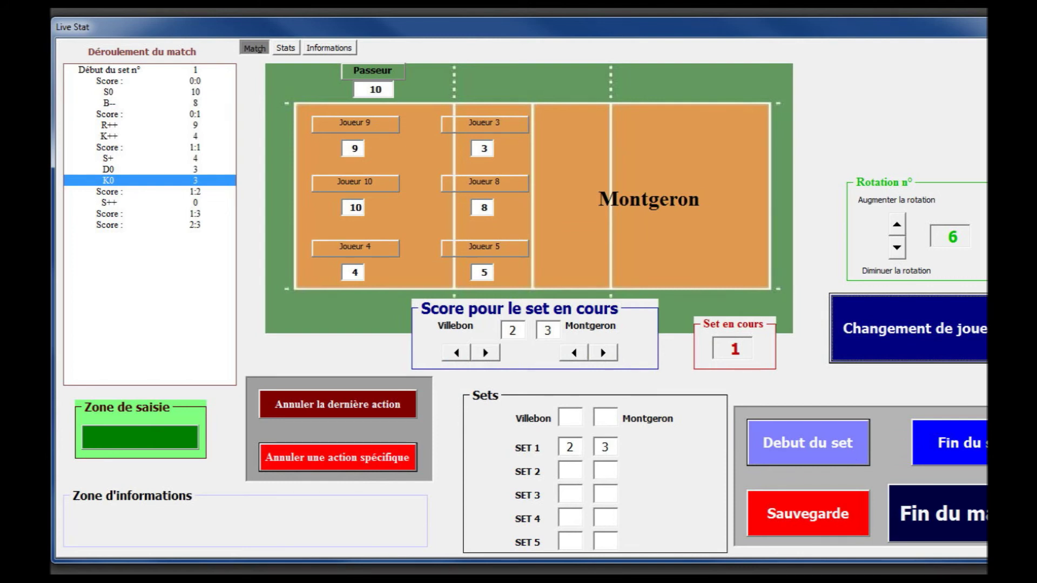
- Check the general statistics and raise Villebon's score for the current set to 25 on the match court
left_click(149, 224)
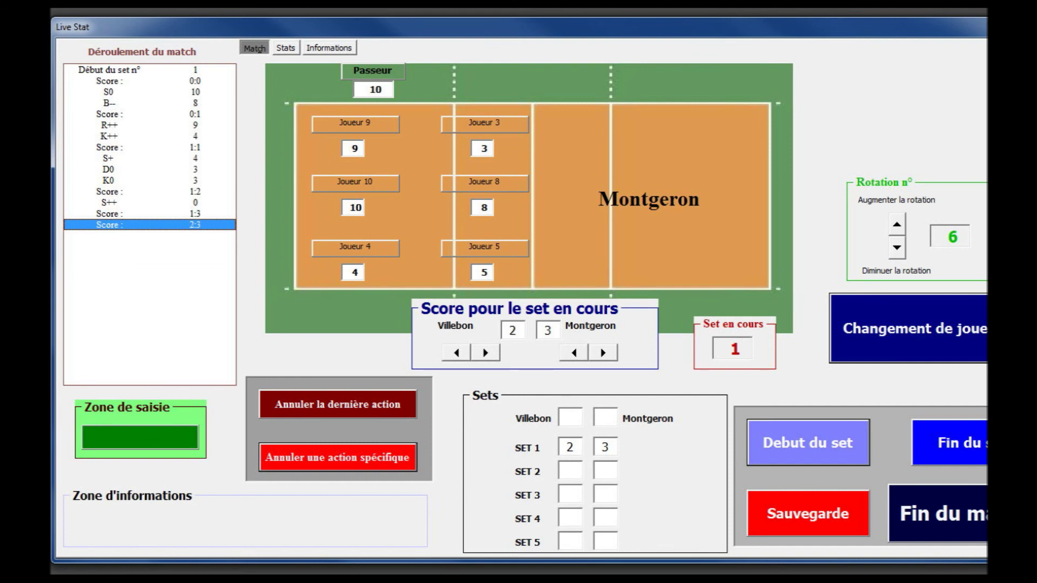
left_click(286, 48)
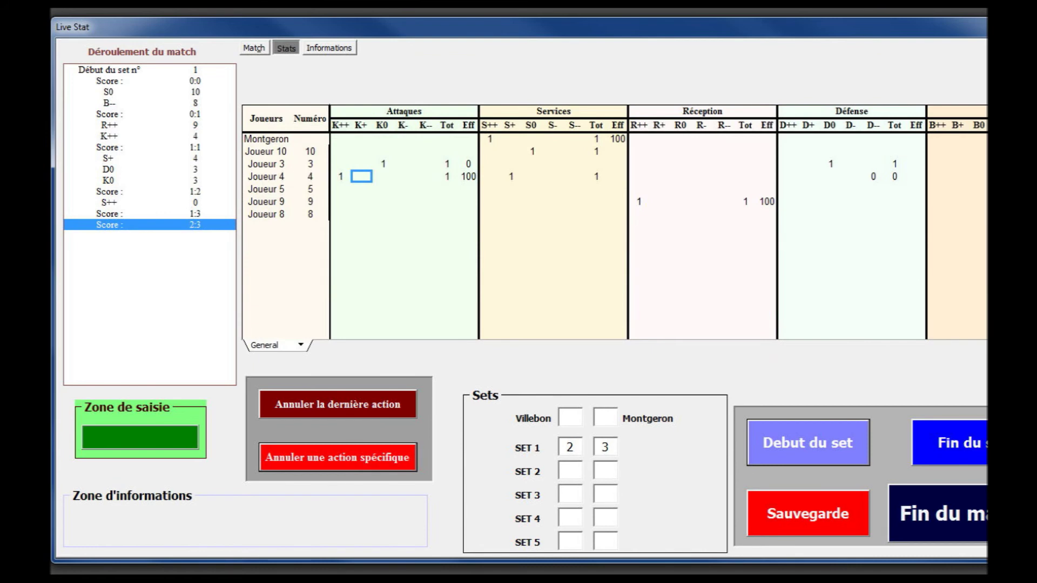
left_click(254, 48)
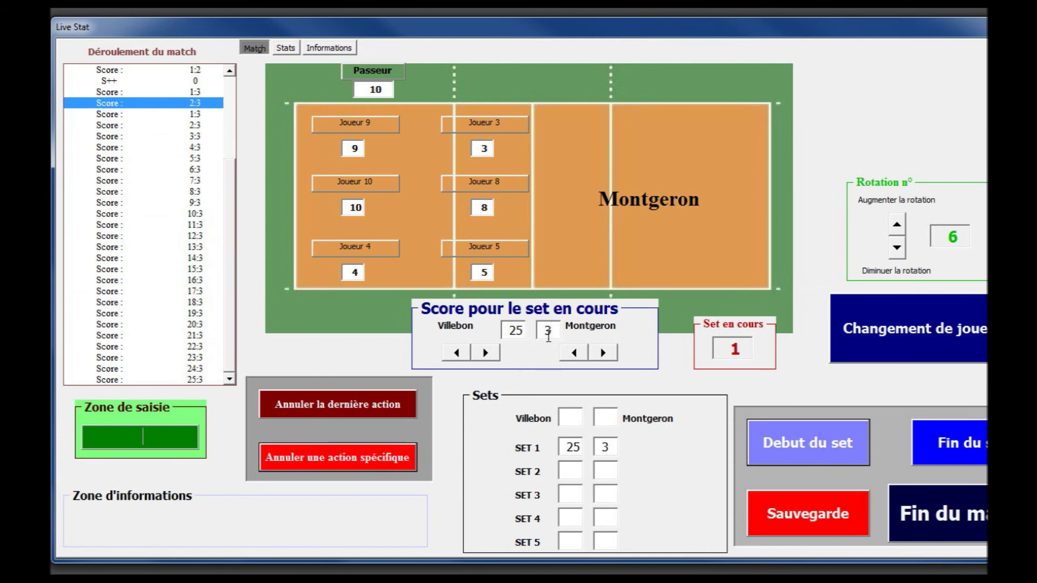
- Examine the current set's score and its successive score entries in the match log down to the last one
mouse_move(527, 330)
left_mouse_down()
mouse_move(509, 330)
mouse_move(543, 331)
mouse_move(508, 330)
left_mouse_up()
mouse_move(229, 266)
left_mouse_down()
mouse_move(229, 220)
mouse_move(229, 266)
left_mouse_up()
left_click(144, 292)
left_click(143, 203)
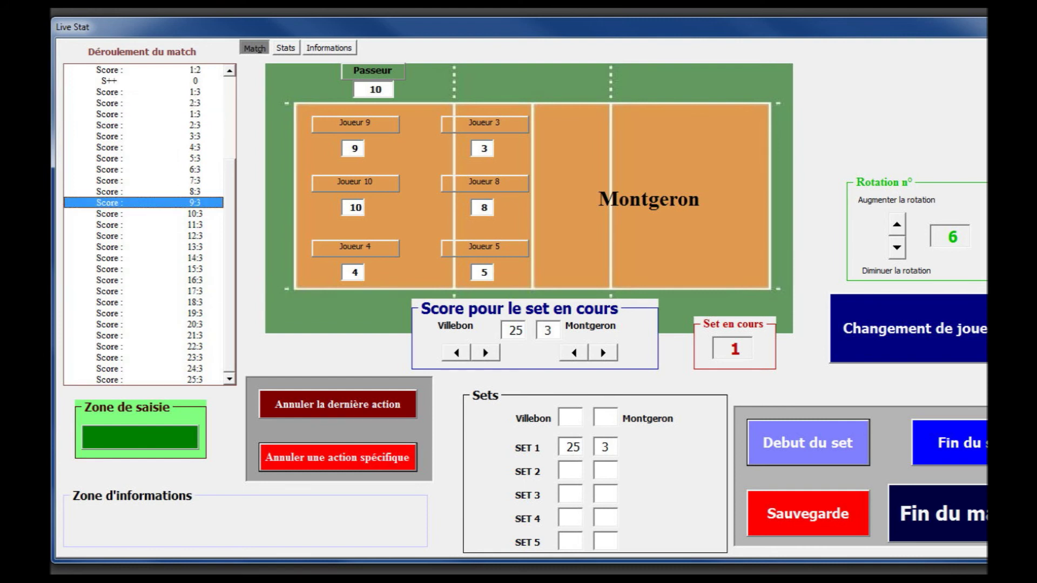
left_click(143, 302)
left_click(143, 369)
left_click(143, 380)
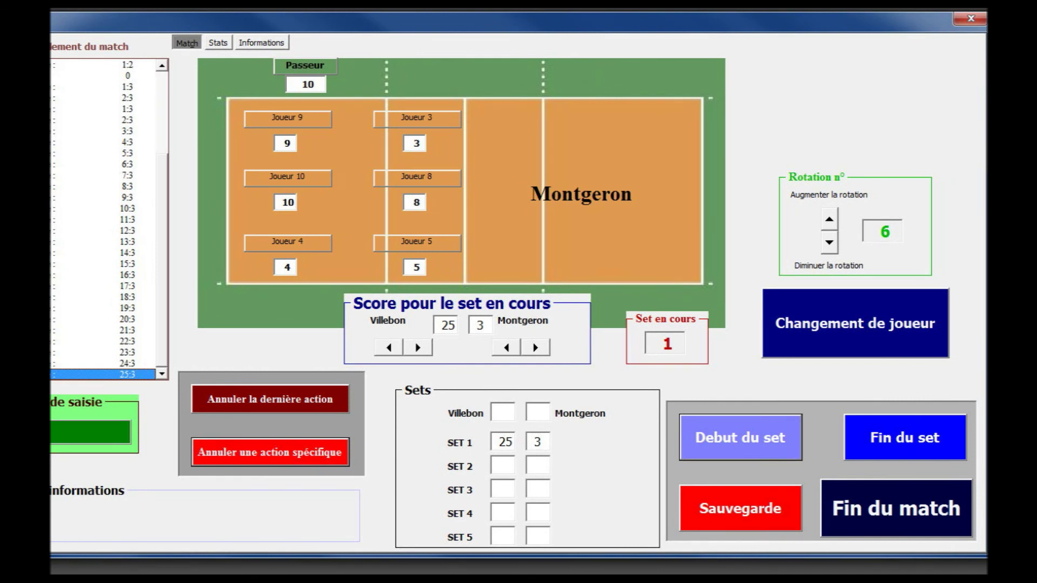
- End set 1, start set 2 and check the current set number
left_click(904, 437)
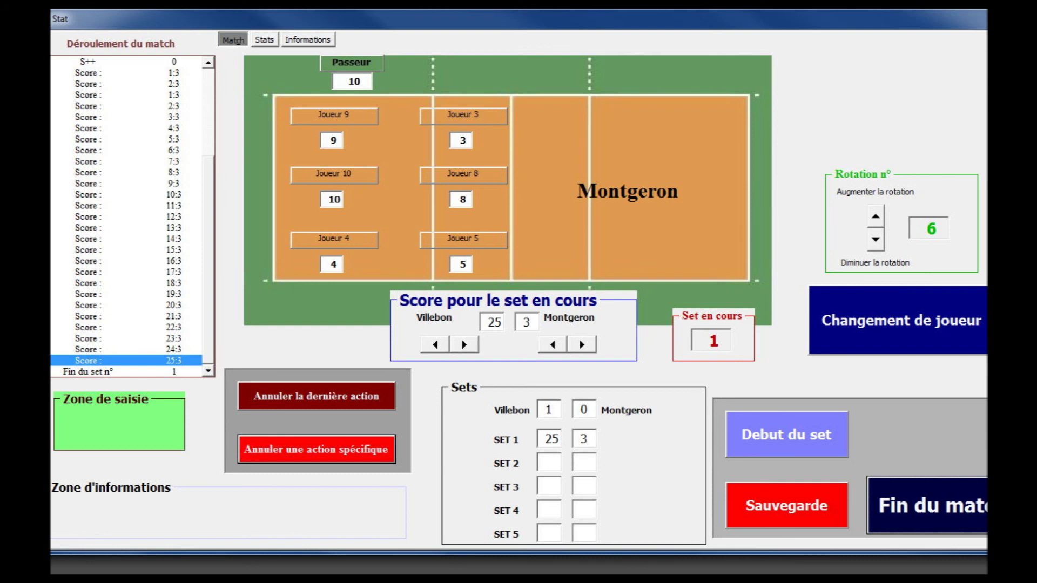
left_click(786, 435)
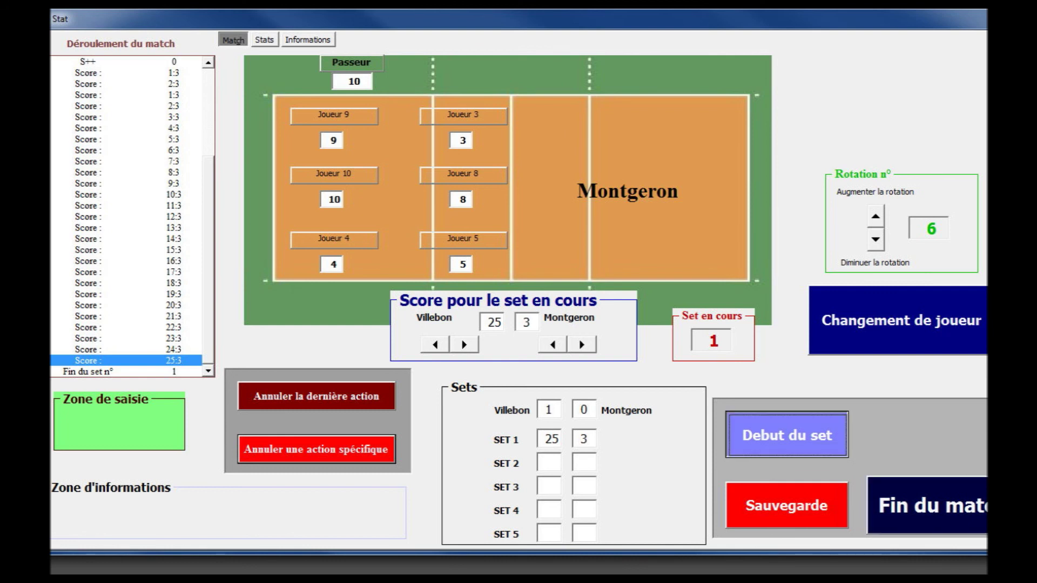
double_click(729, 340)
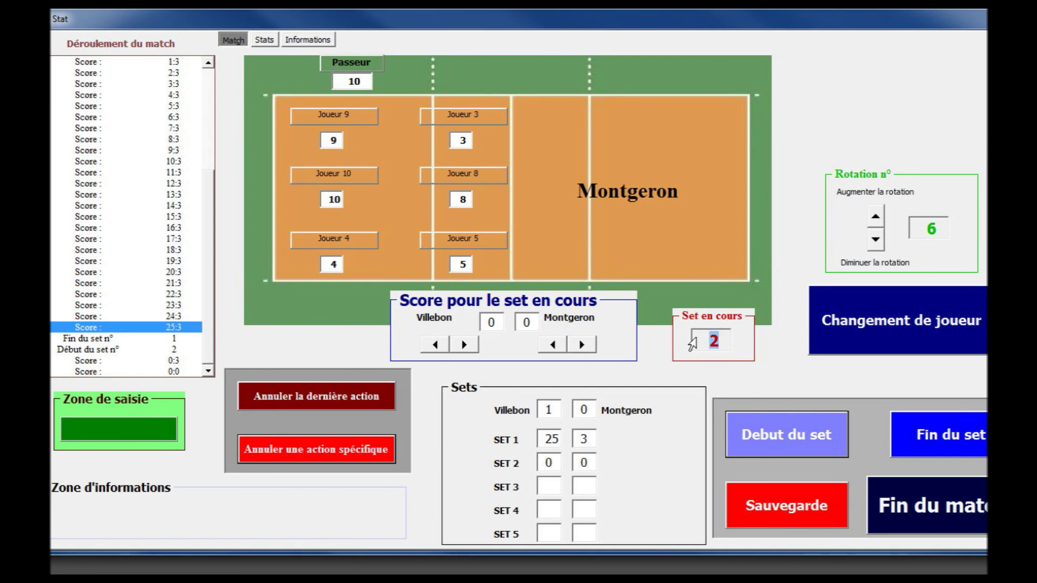
- Raise Villebon's score in set 2 to 25 points, leaving Montgeron at 0
left_click(122, 428)
key("Right")
key("Right")
key("Right")
key("Right")
key("Right")
key("Right")
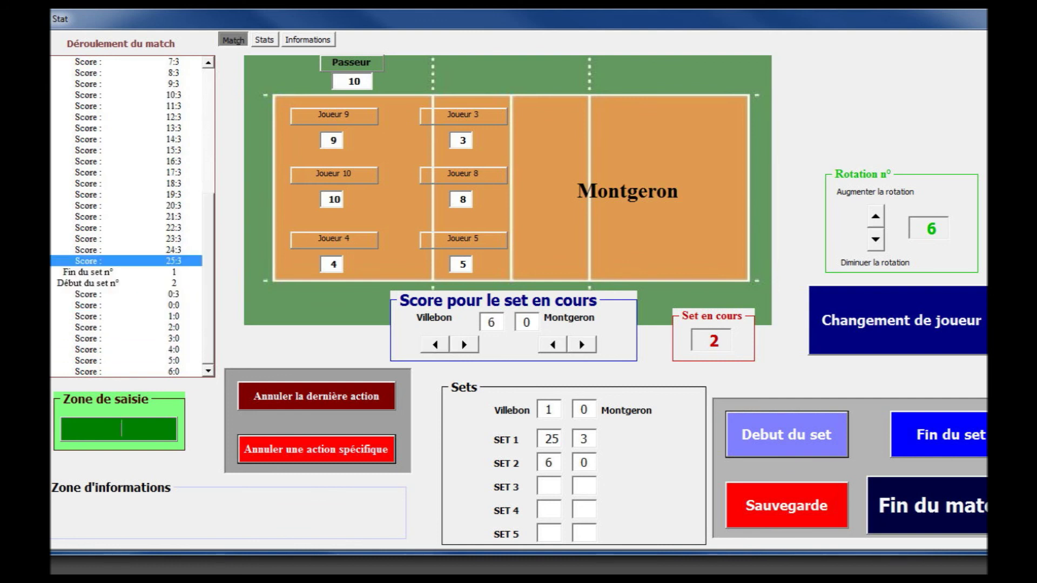
key("Right")
key("Right")
key("Right")
key("Right")
key("Right")
key("Right")
key("Right")
key("Right")
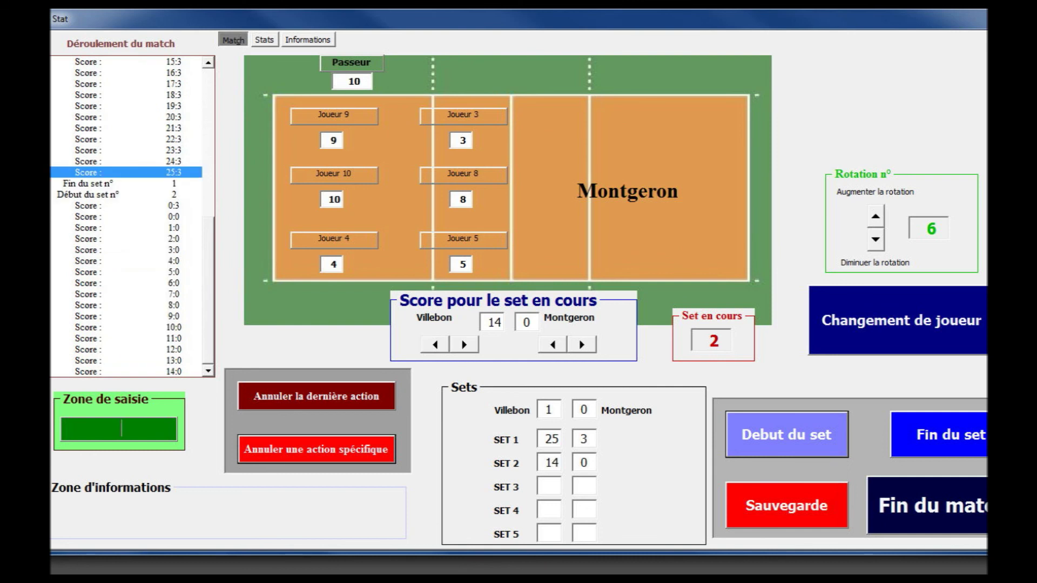
key("Right")
key("Right")
key("Right")
key("Right")
key("Right")
key("Right")
key("Right")
key("Right")
key("Right")
key("Right")
key("Right")
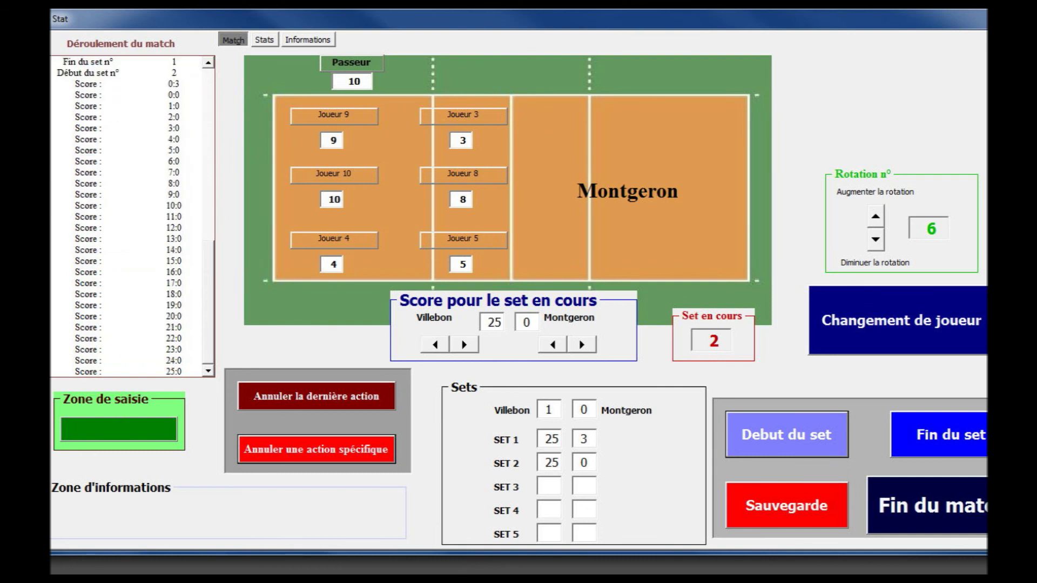
- Review the shortcut codes and player numbers, check the general player statistics, and return to the match court
left_click(307, 40)
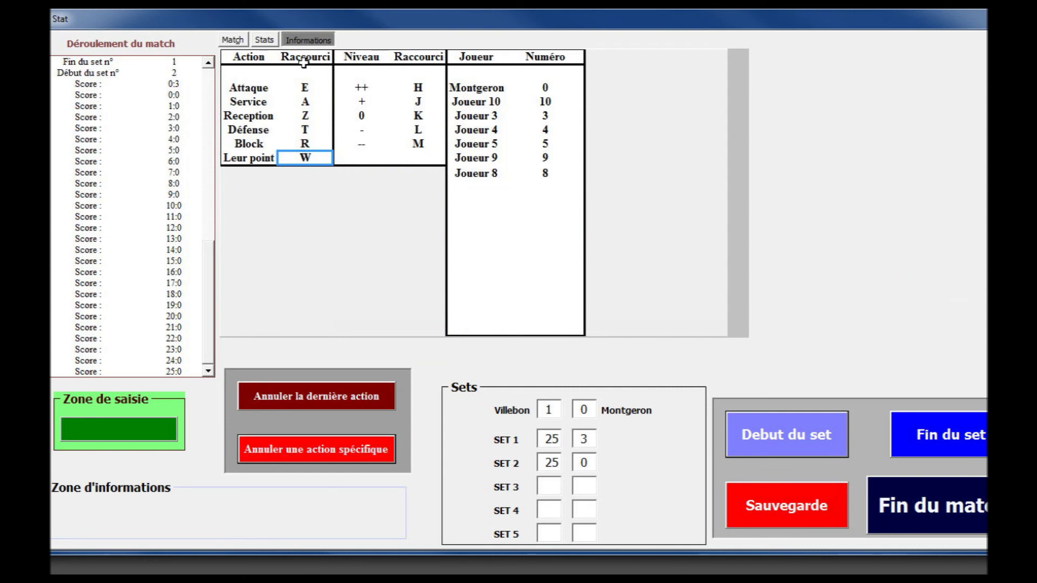
key("alt+c")
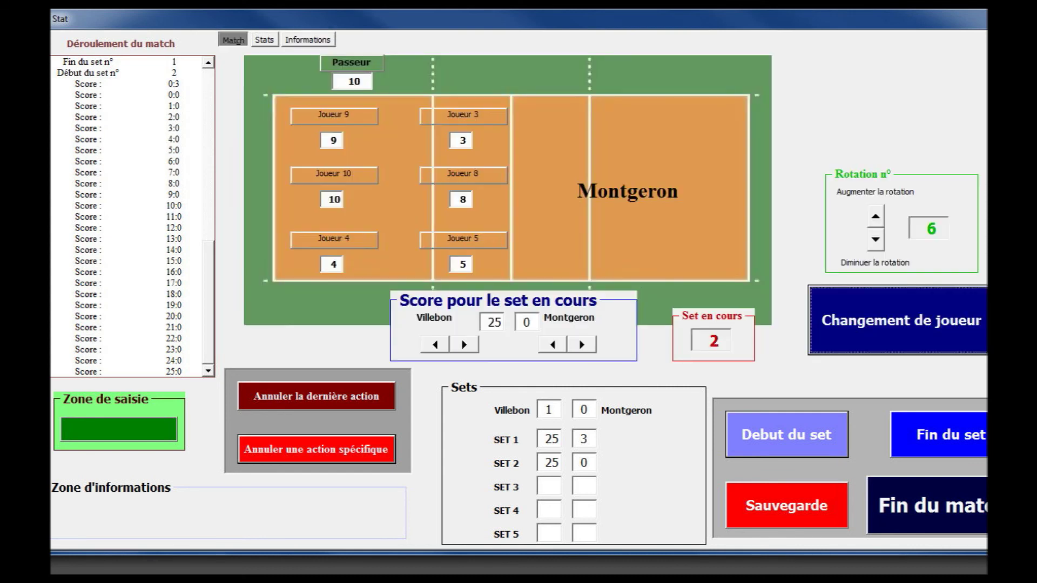
left_click(264, 40)
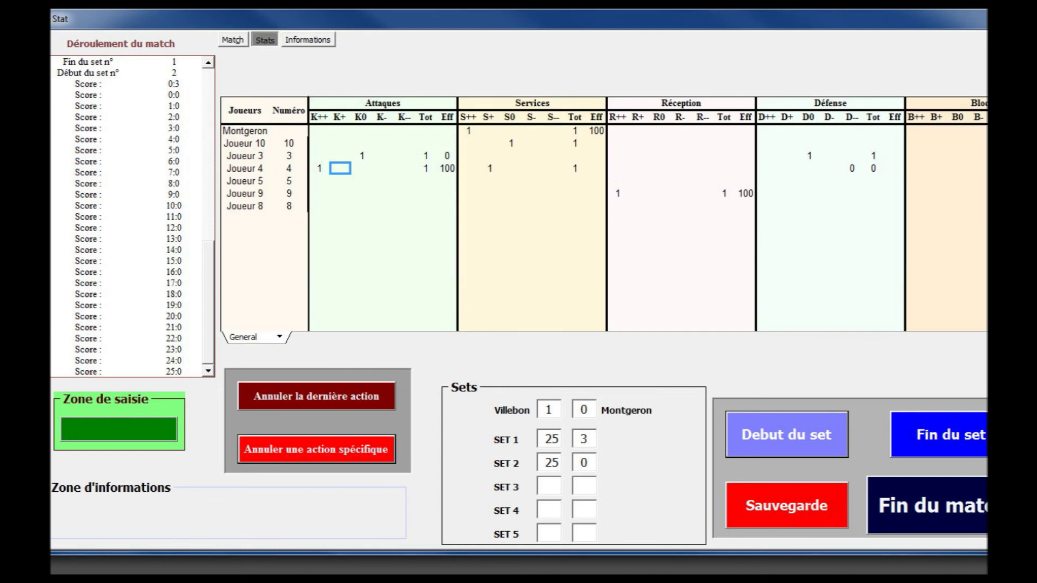
key("alt+c")
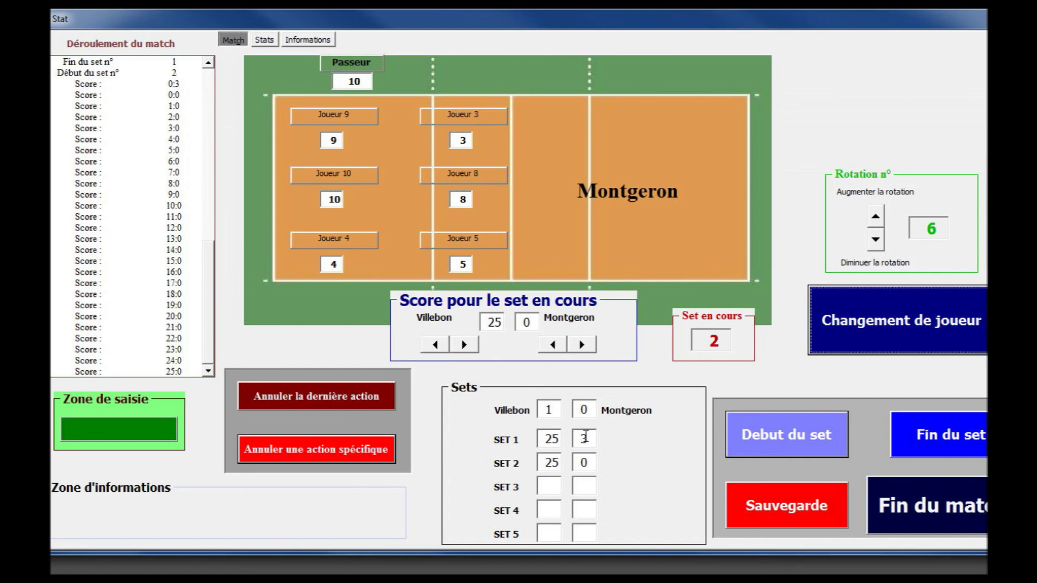
- End set 2 and start set 3, and bring up the reference of shortcut codes and player numbers
left_click(590, 465)
left_click(530, 328)
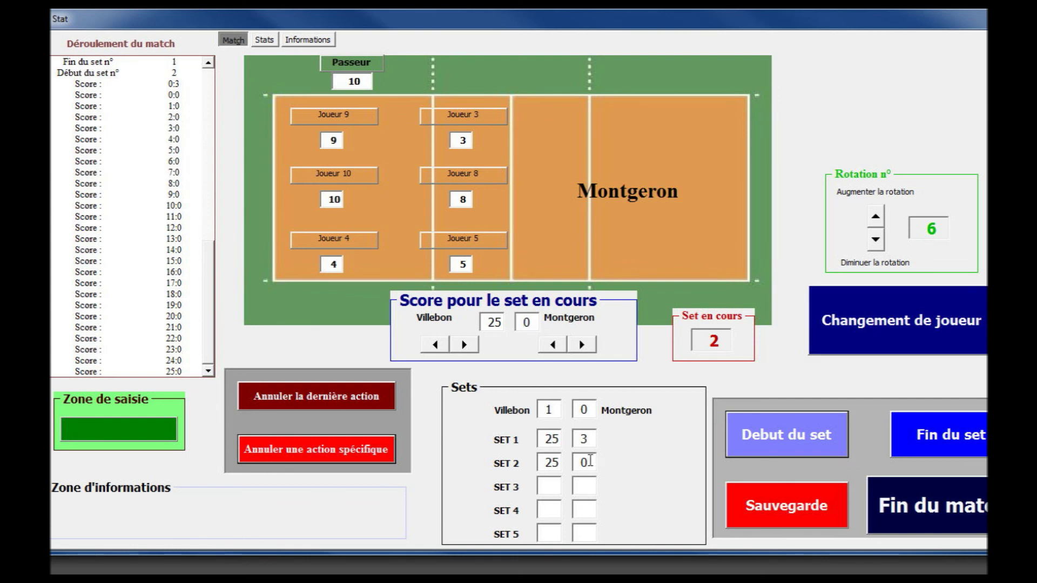
left_click(938, 435)
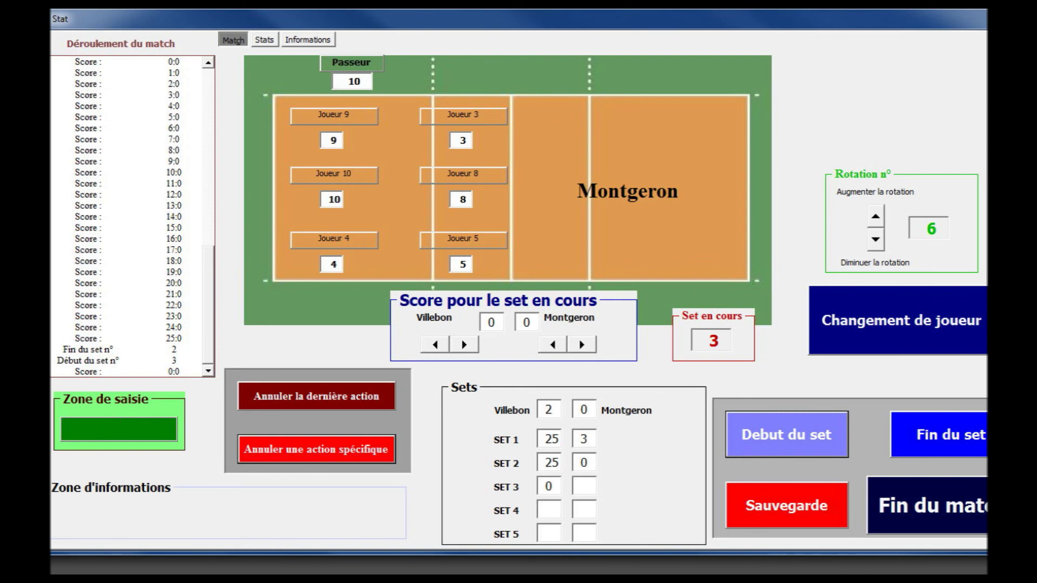
left_click(898, 320)
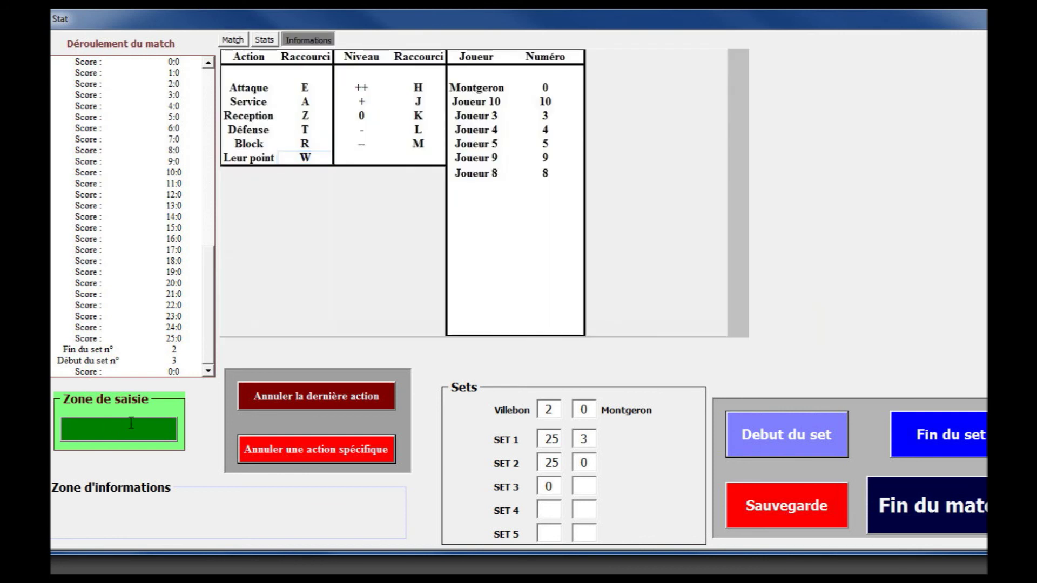